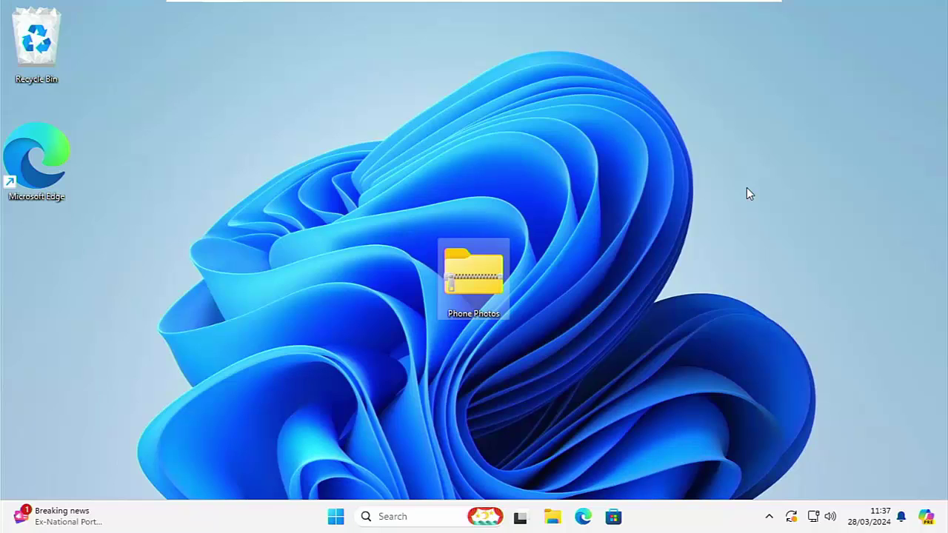
# Delete the desktop Phone Photos ZIP, then select Desert smaller, Desert, IMG_0001, IMG_0003, Jellyfish and Tulips in Pictures.
pyautogui.press('Delete')
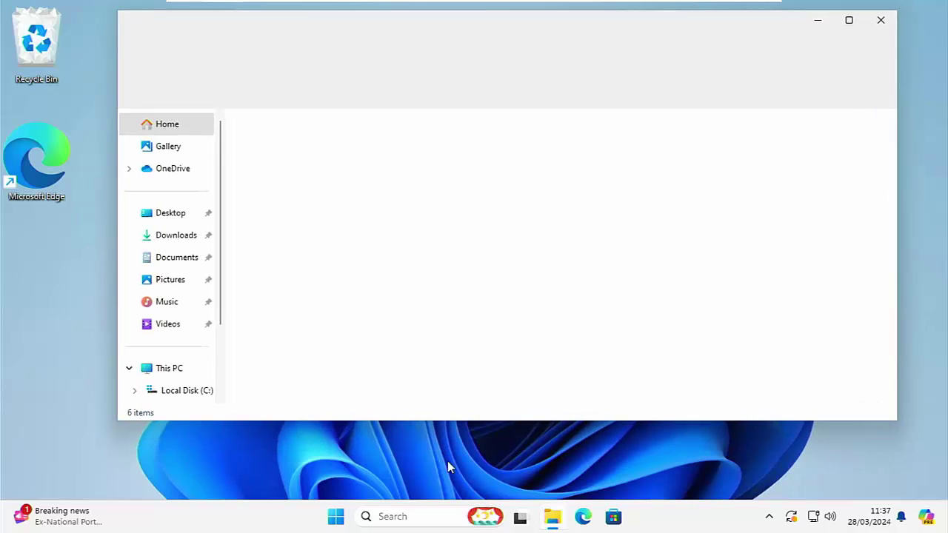
pyautogui.click(181, 285)
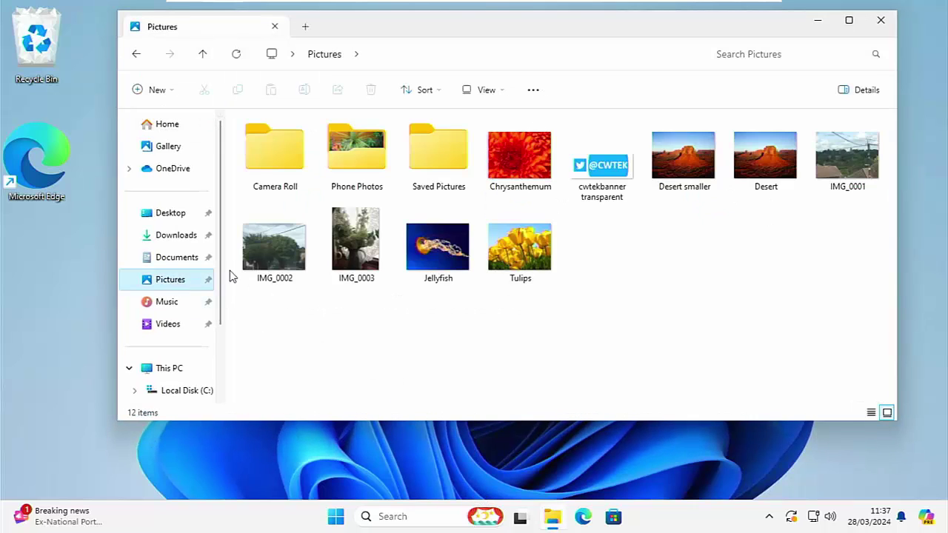
pyautogui.click(679, 150)
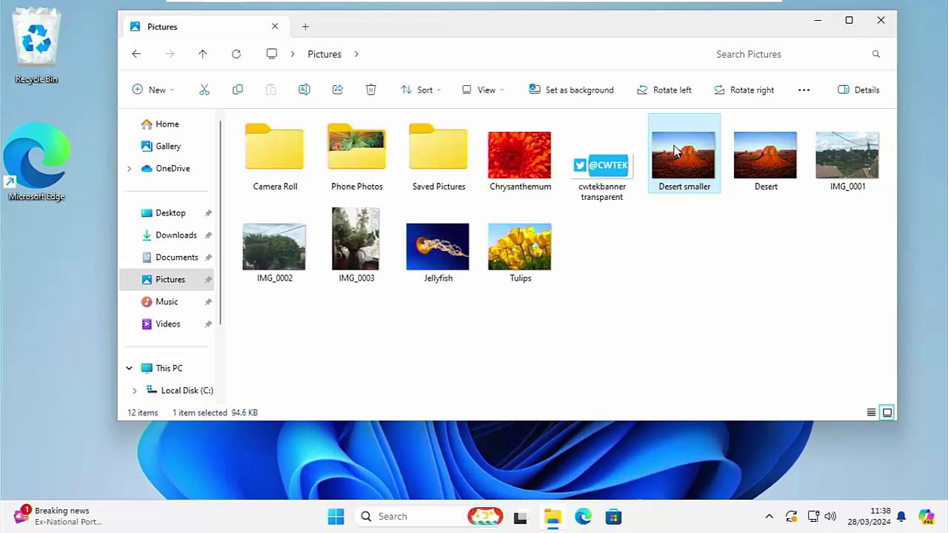
pyautogui.moveTo(675, 150)
pyautogui.keyDown('ctrl'); pyautogui.click(793, 148); pyautogui.keyUp('ctrl')
pyautogui.keyDown('ctrl'); pyautogui.click(837, 167); pyautogui.keyUp('ctrl')
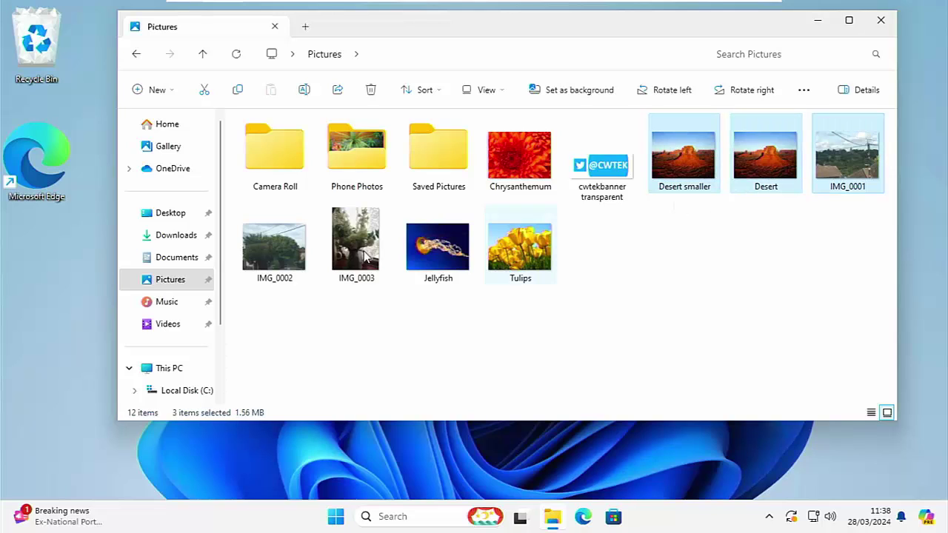
pyautogui.keyDown('ctrl'); pyautogui.click(363, 252); pyautogui.keyUp('ctrl')
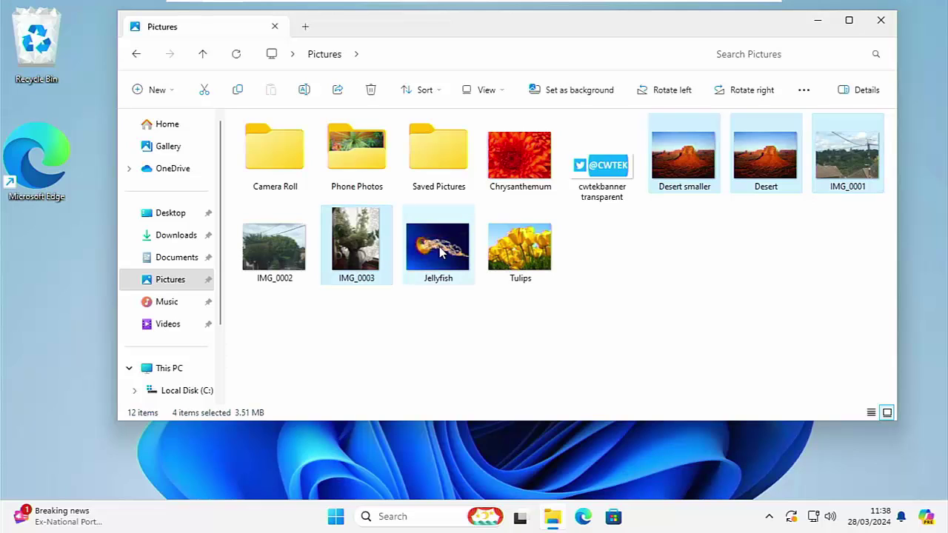
pyautogui.keyDown('ctrl'); pyautogui.click(441, 252); pyautogui.keyUp('ctrl')
pyautogui.keyDown('ctrl'); pyautogui.click(522, 248); pyautogui.keyUp('ctrl')
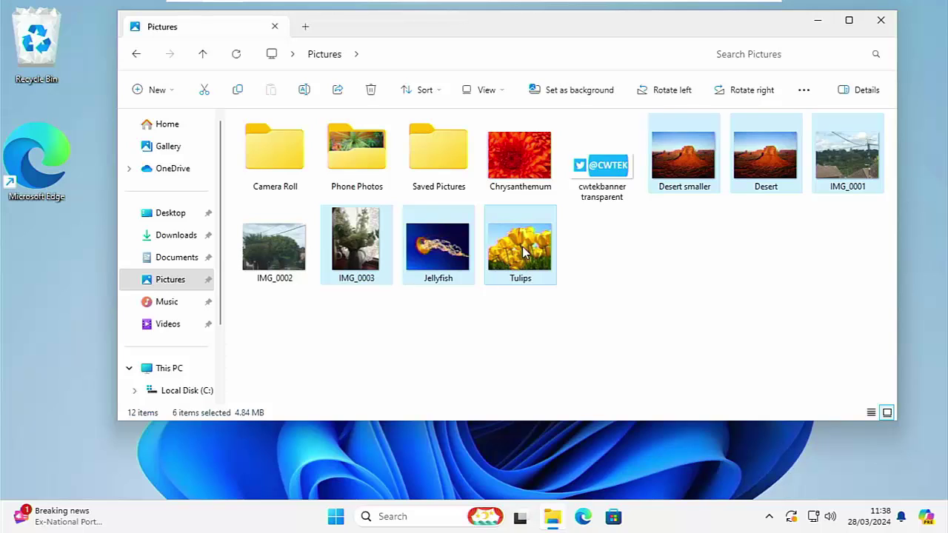
# Compress the six selected photos into a ZIP named pics and open it to view its JPGs.
pyautogui.rightClick(522, 246)
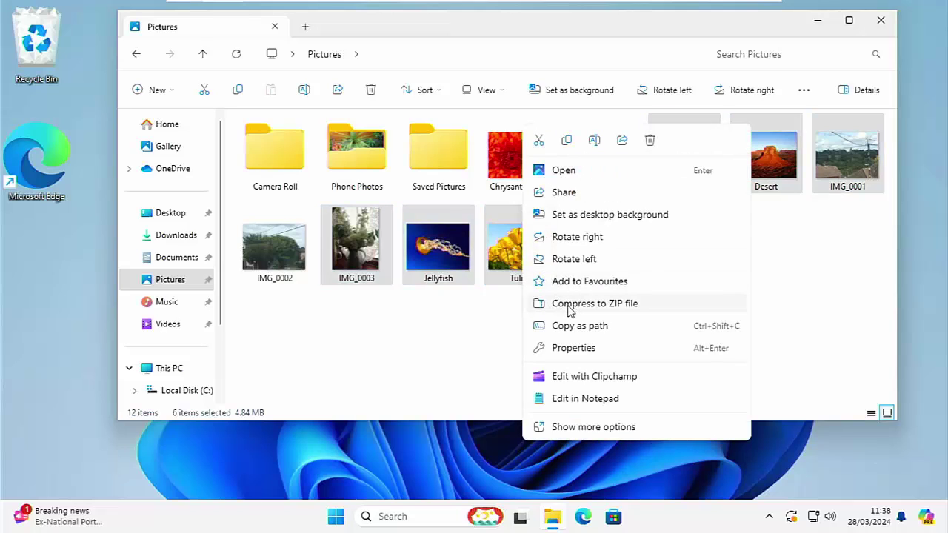
pyautogui.click(569, 308)
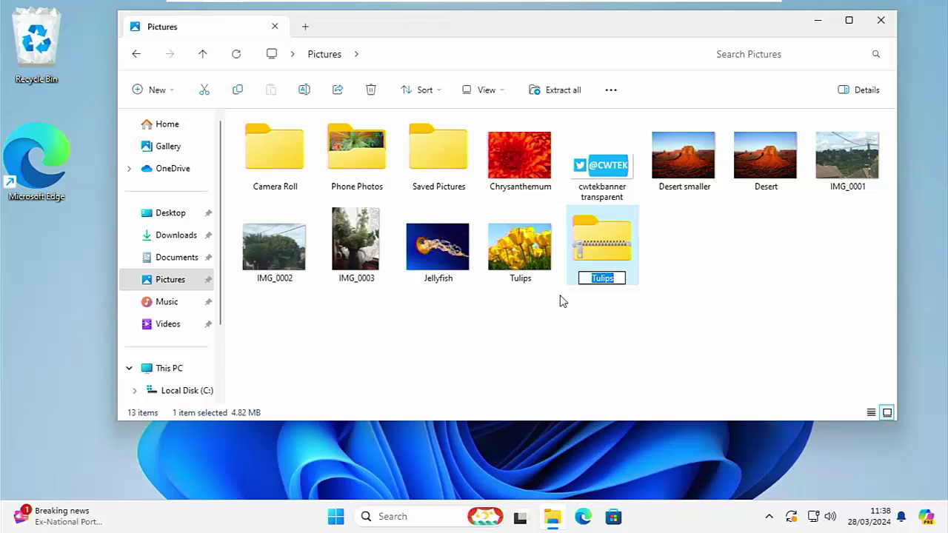
pyautogui.write('pics')
pyautogui.press('Return')
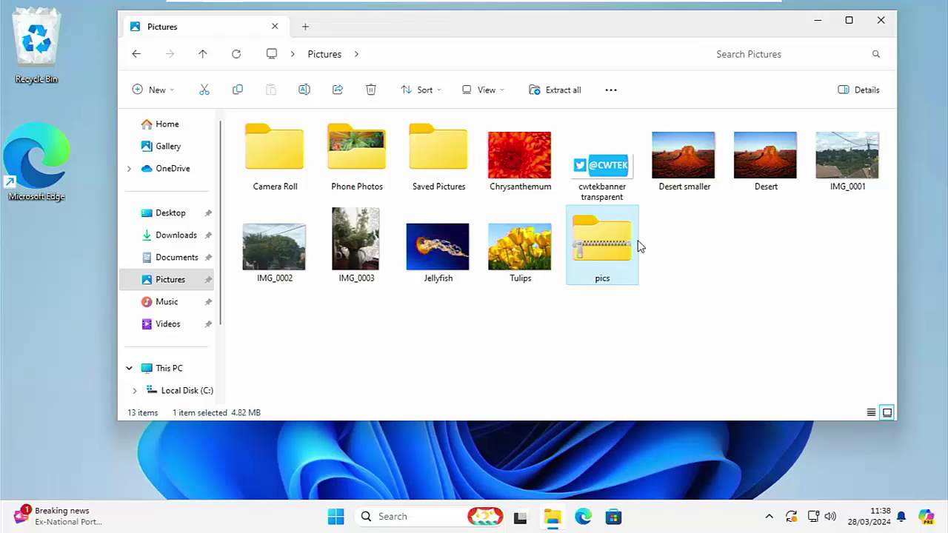
pyautogui.doubleClick(614, 246)
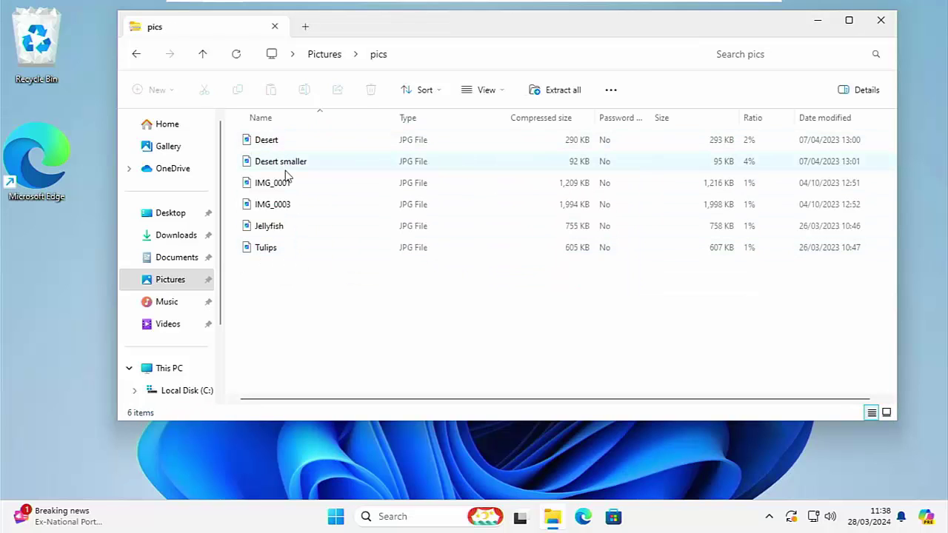
# Back in Pictures, reselect Desert smaller, Desert, IMG_0001, IMG_0003, Jellyfish and Tulips.
pyautogui.click(326, 56)
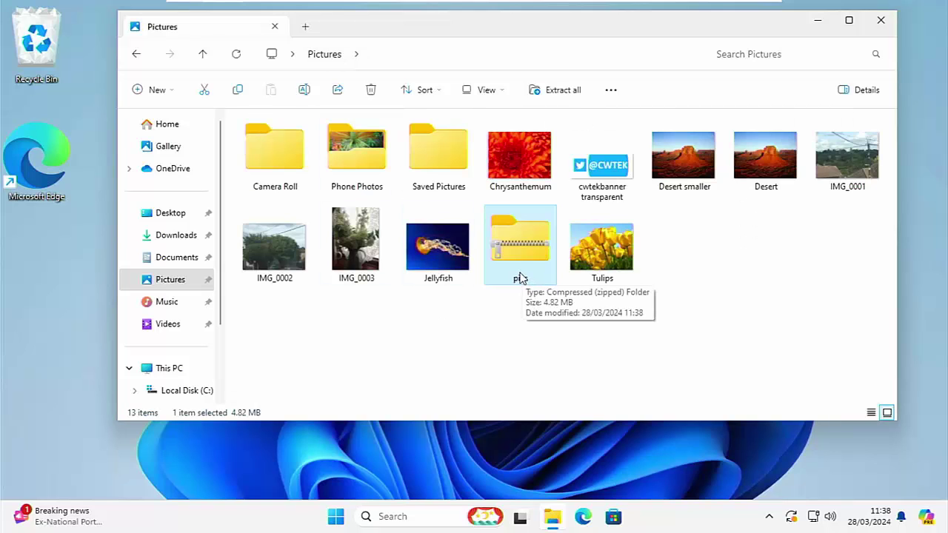
pyautogui.click(666, 184)
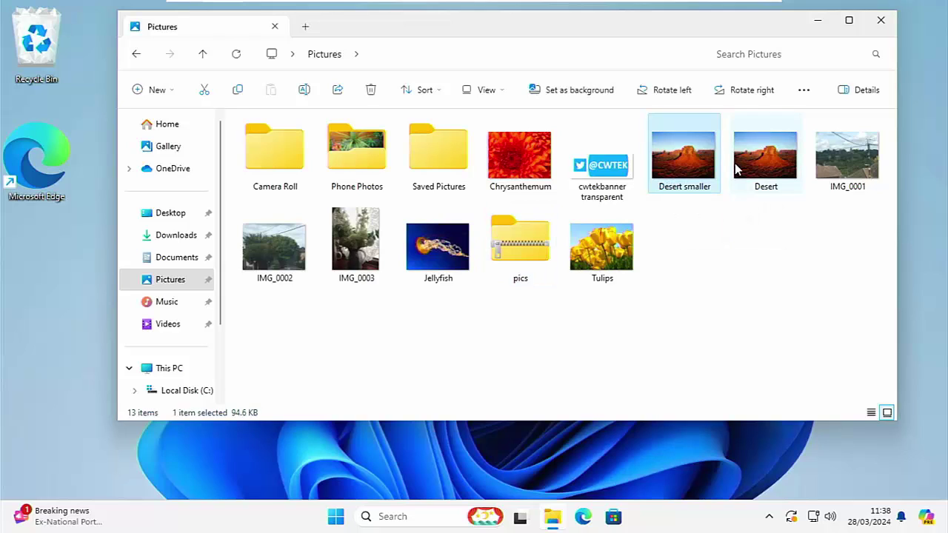
pyautogui.keyDown('ctrl'); pyautogui.click(763, 160); pyautogui.keyUp('ctrl')
pyautogui.keyDown('ctrl'); pyautogui.click(826, 154); pyautogui.keyUp('ctrl')
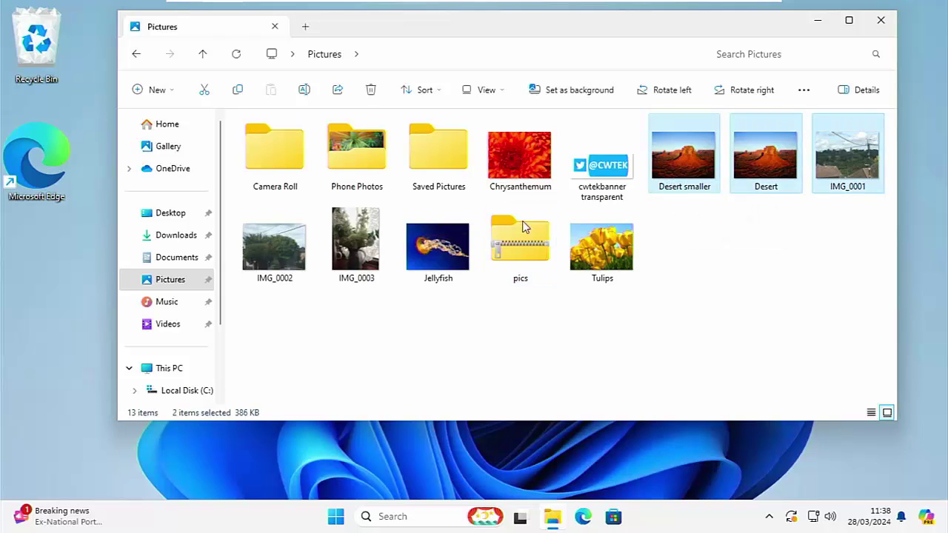
pyautogui.keyDown('ctrl'); pyautogui.click(349, 235); pyautogui.keyUp('ctrl')
pyautogui.keyDown('ctrl'); pyautogui.click(439, 237); pyautogui.keyUp('ctrl')
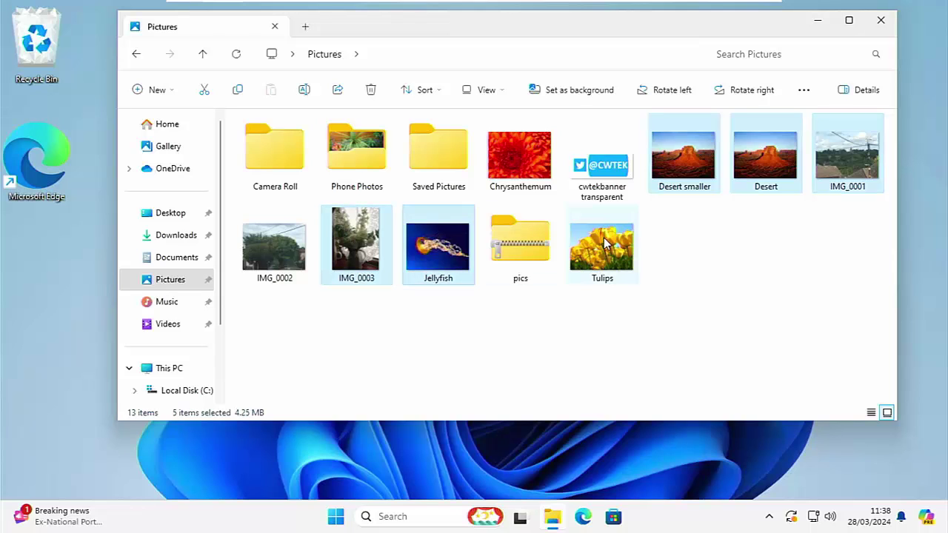
pyautogui.keyDown('ctrl'); pyautogui.click(604, 240); pyautogui.keyUp('ctrl')
# Check in Properties that the six photos total 4.84 MB, then select the pics ZIP.
pyautogui.rightClick(604, 235)
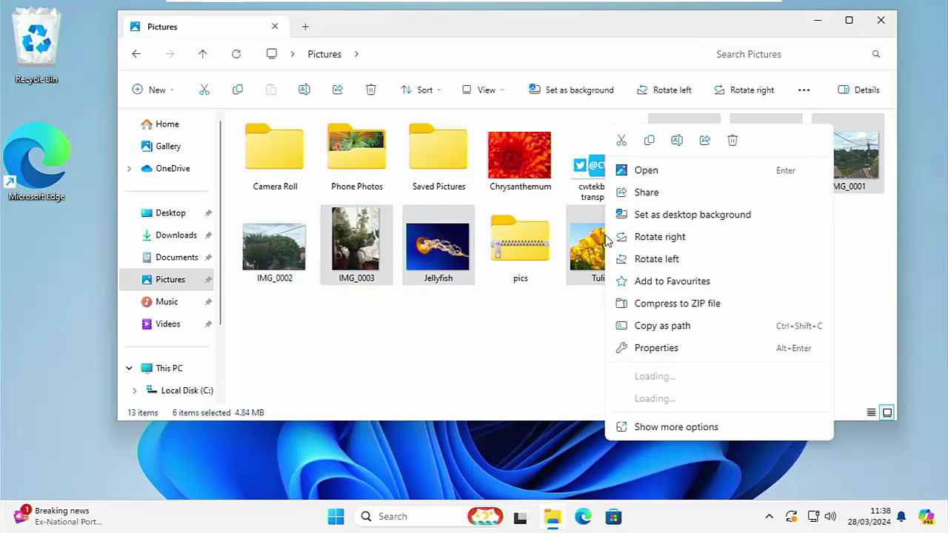
pyautogui.click(636, 346)
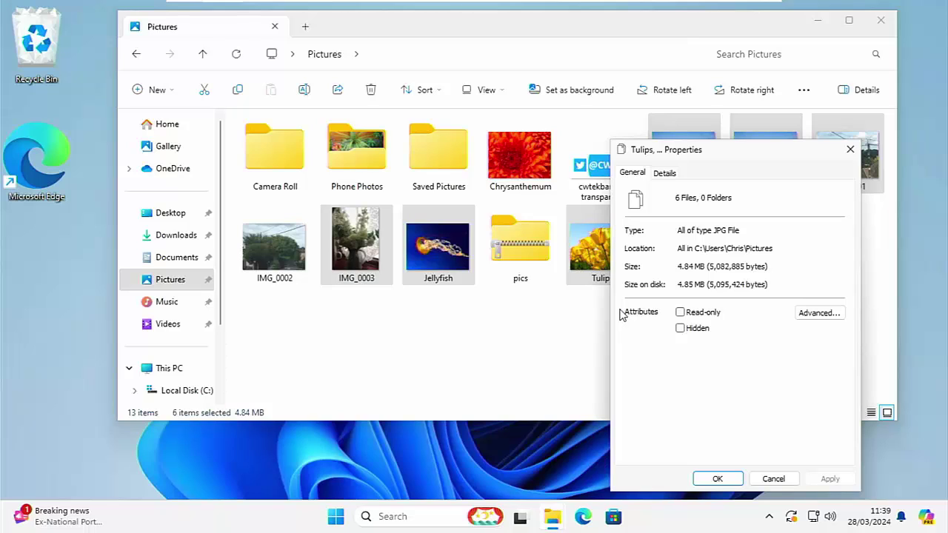
pyautogui.click(763, 479)
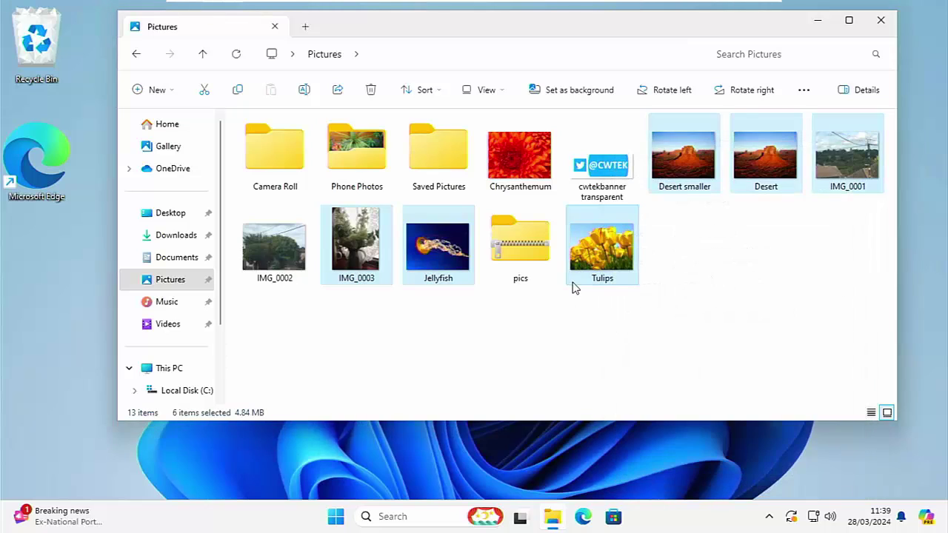
pyautogui.click(530, 251)
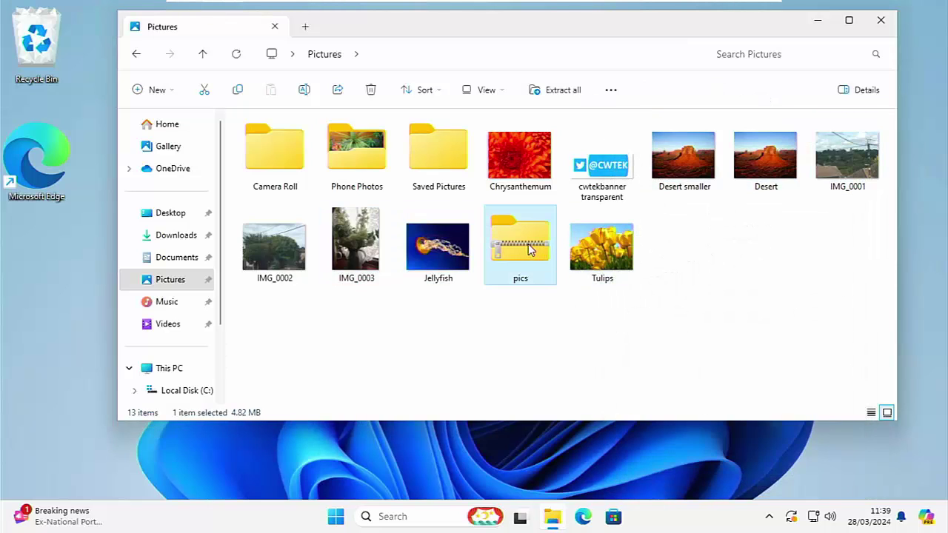
pyautogui.rightClick(530, 251)
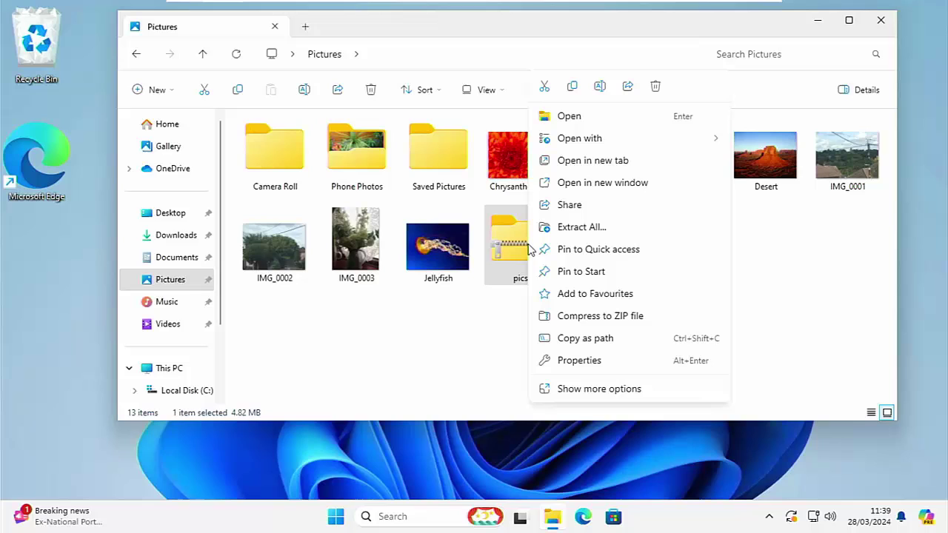
pyautogui.click(568, 362)
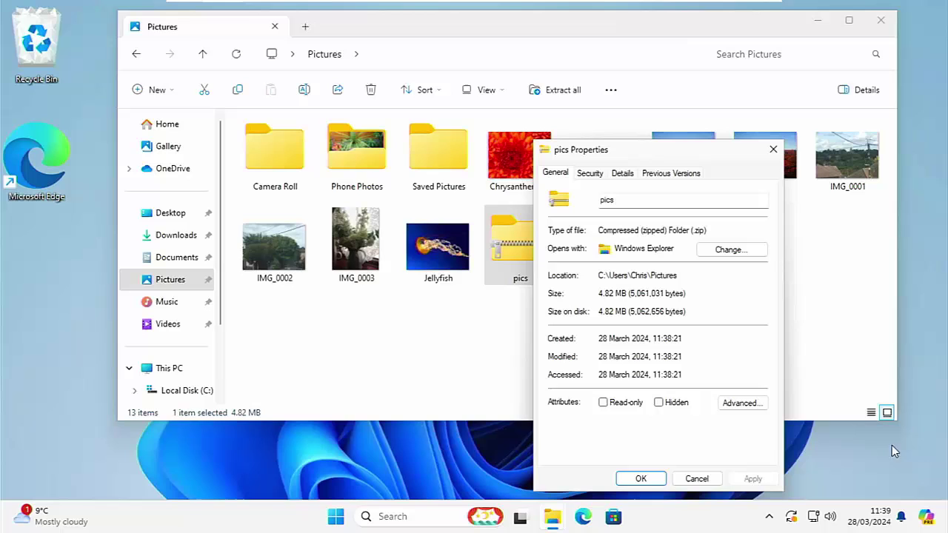
pyautogui.click(700, 477)
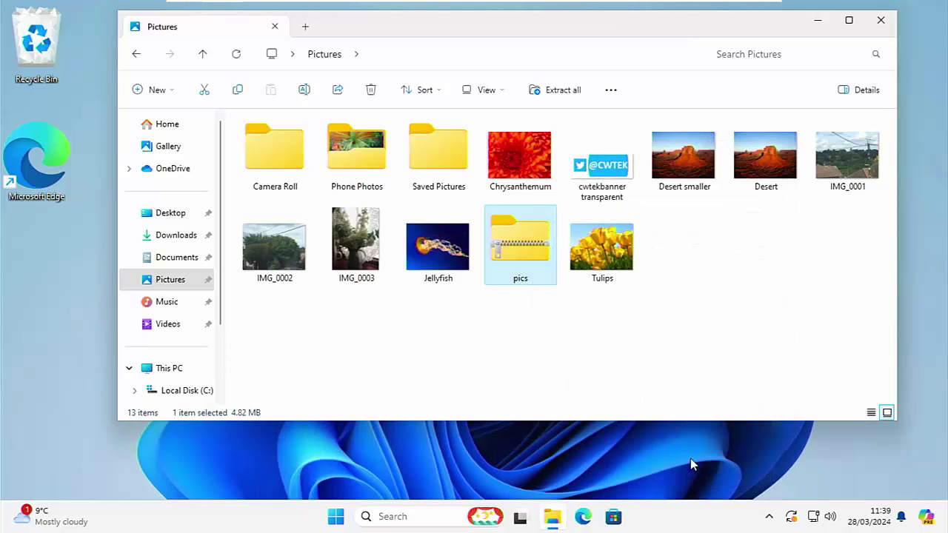
pyautogui.click(349, 145)
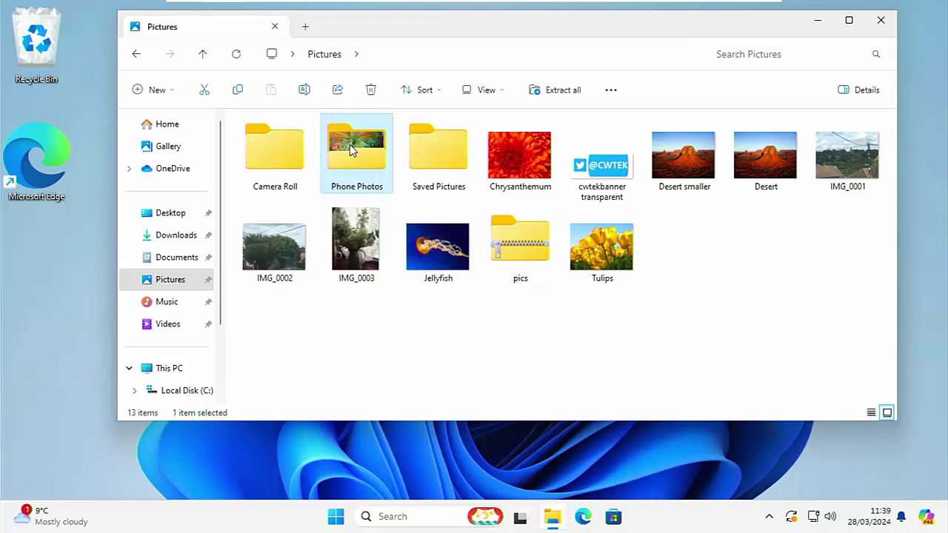
# Zip Phone Photos under its default name, open it to see the nine JPGs, then close the window.
pyautogui.rightClick(350, 145)
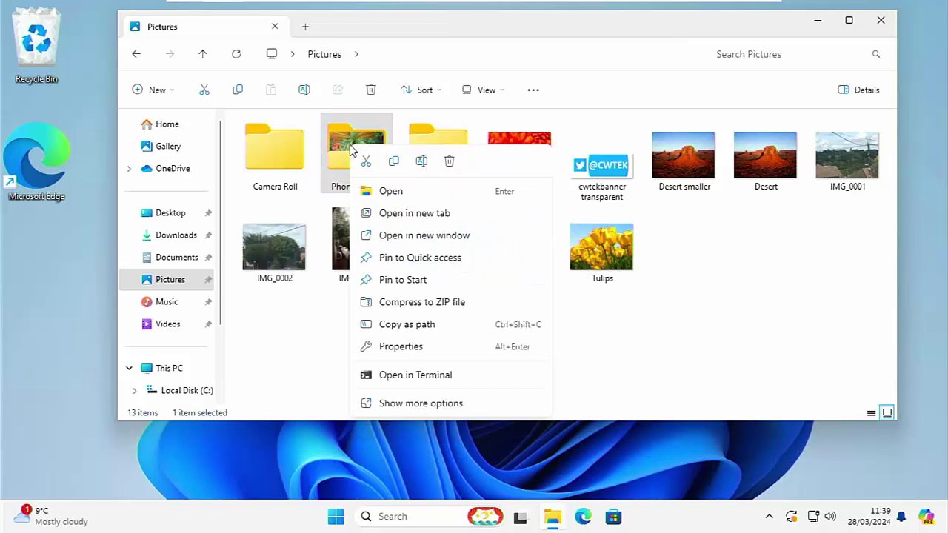
pyautogui.click(406, 302)
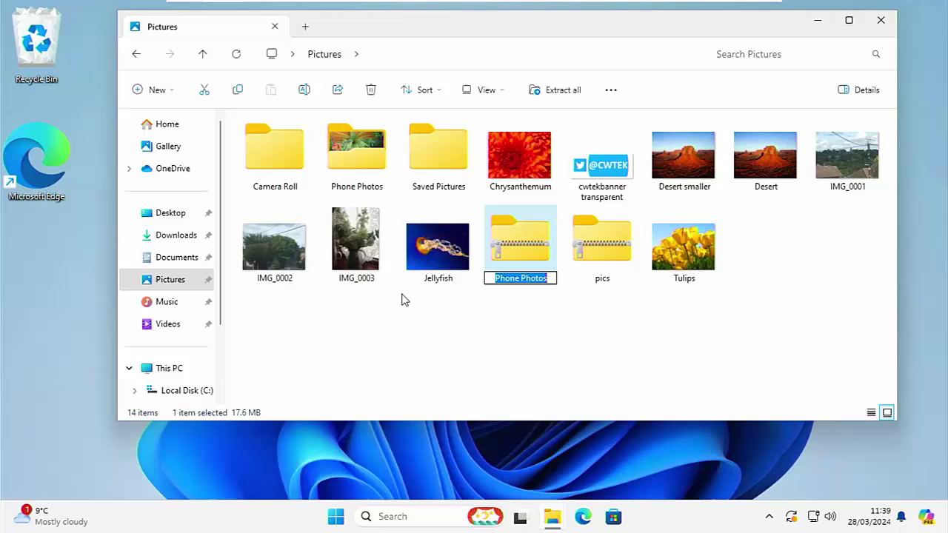
pyautogui.click(537, 323)
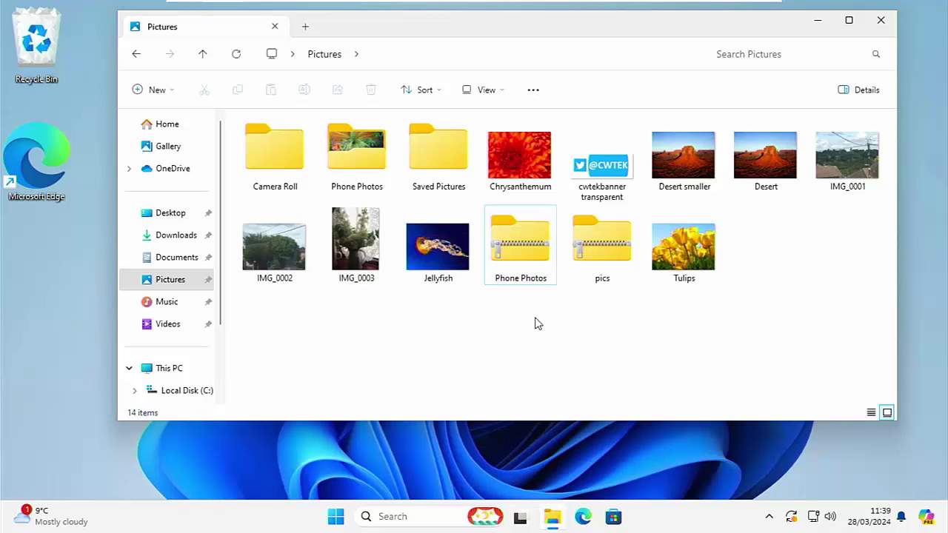
pyautogui.doubleClick(534, 256)
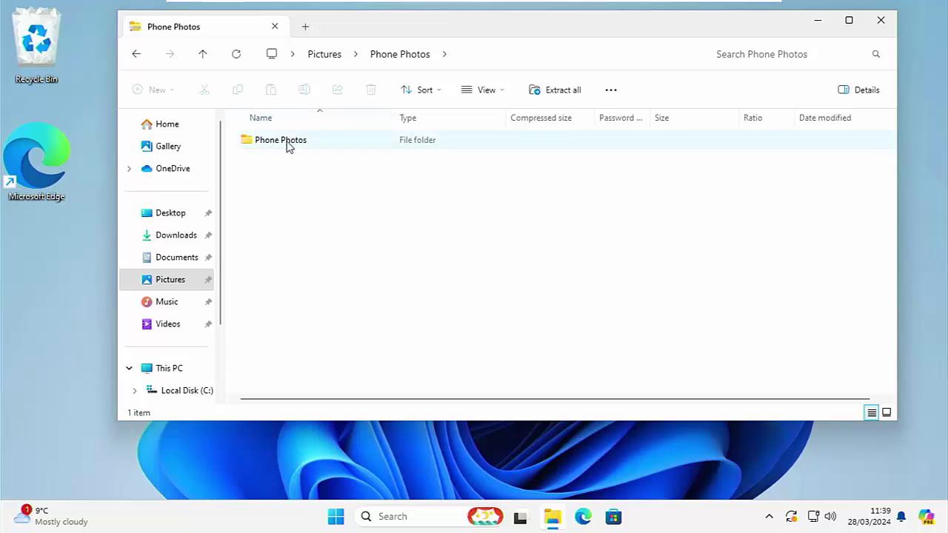
pyautogui.click(280, 148)
pyautogui.doubleClick(279, 148)
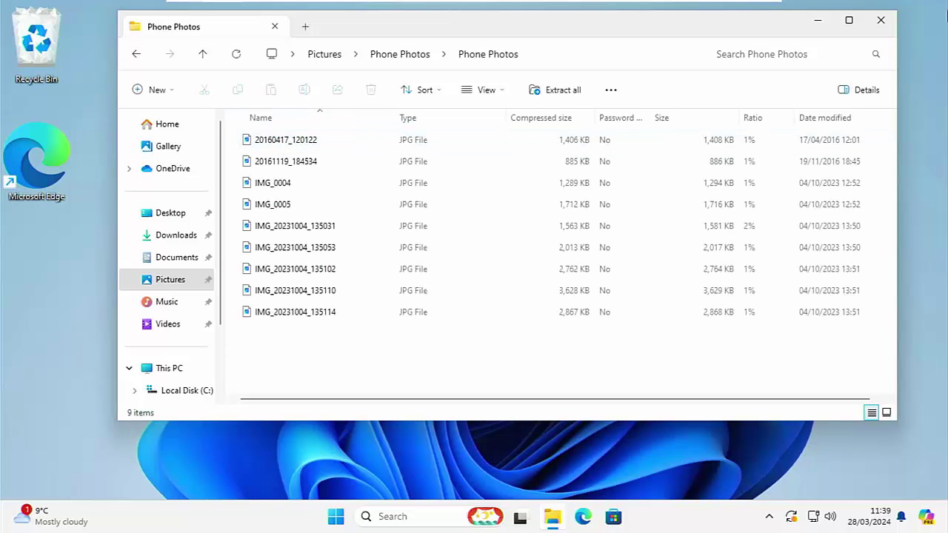
pyautogui.click(878, 21)
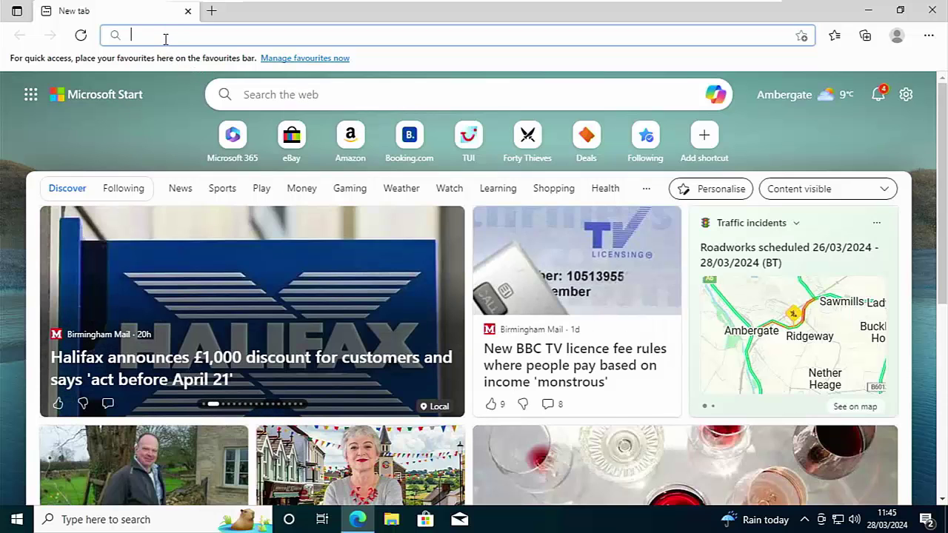
# Download the 64-bit x64 7-Zip 23.01 installer from 7zip.org, then close Edge.
pyautogui.write('7zip')
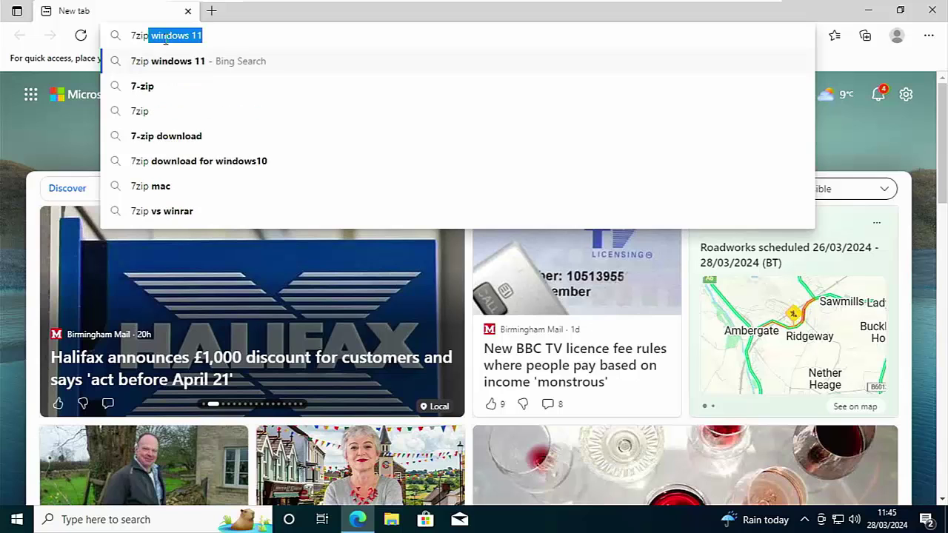
pyautogui.write('.org')
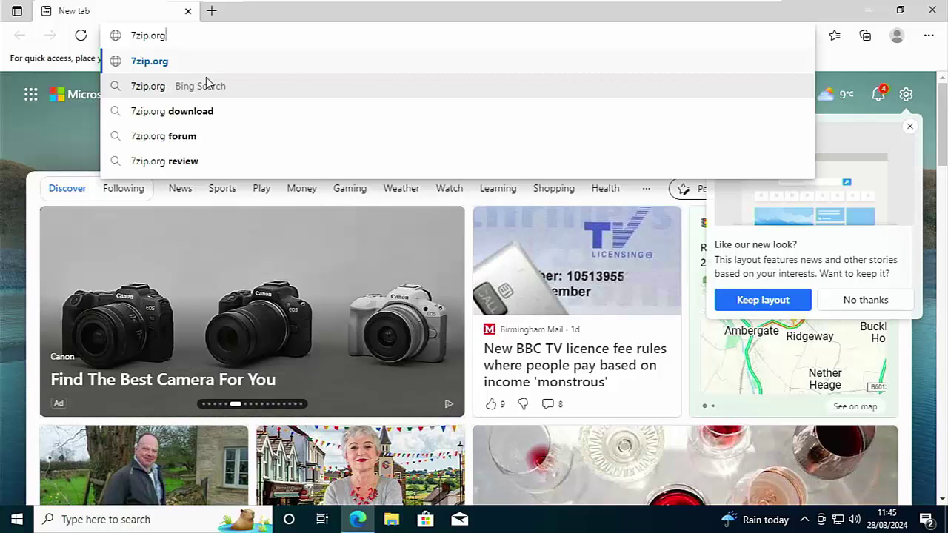
pyautogui.press('Return')
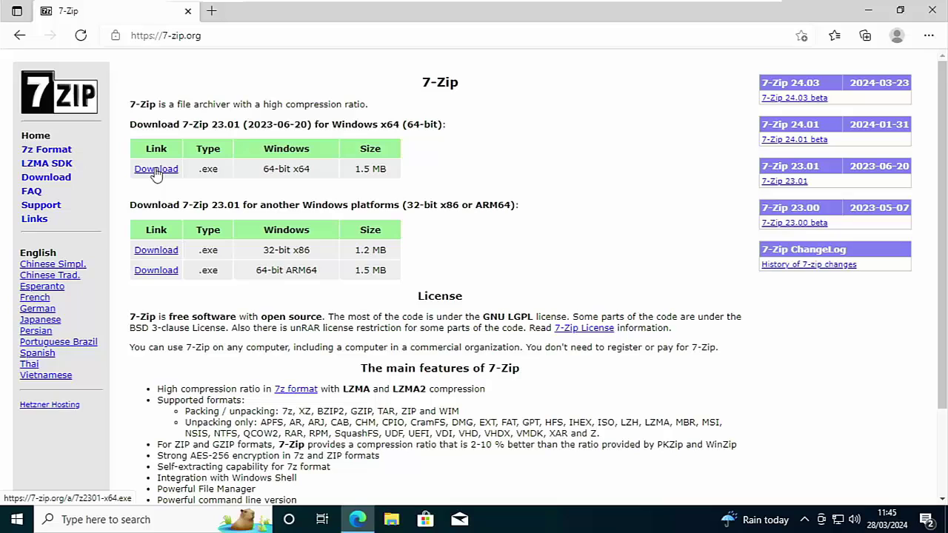
pyautogui.click(156, 171)
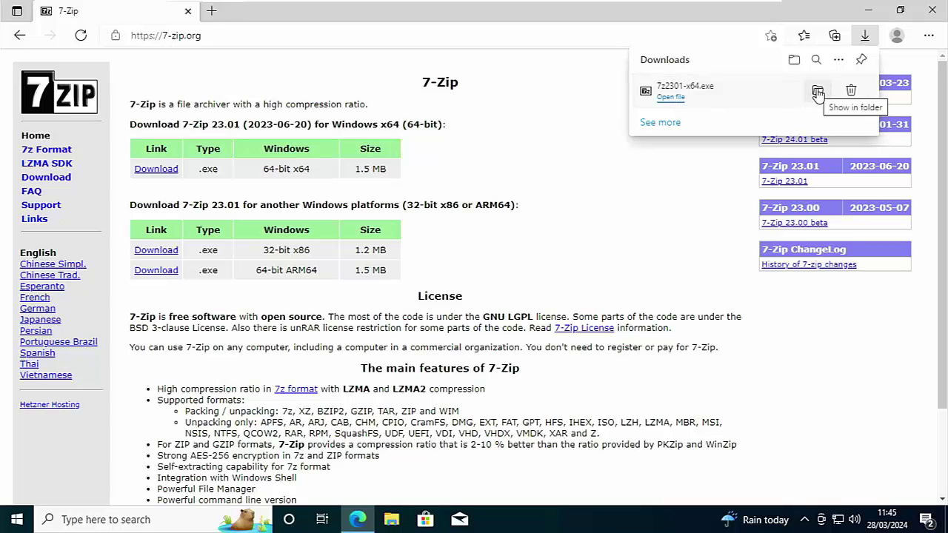
pyautogui.click(932, 11)
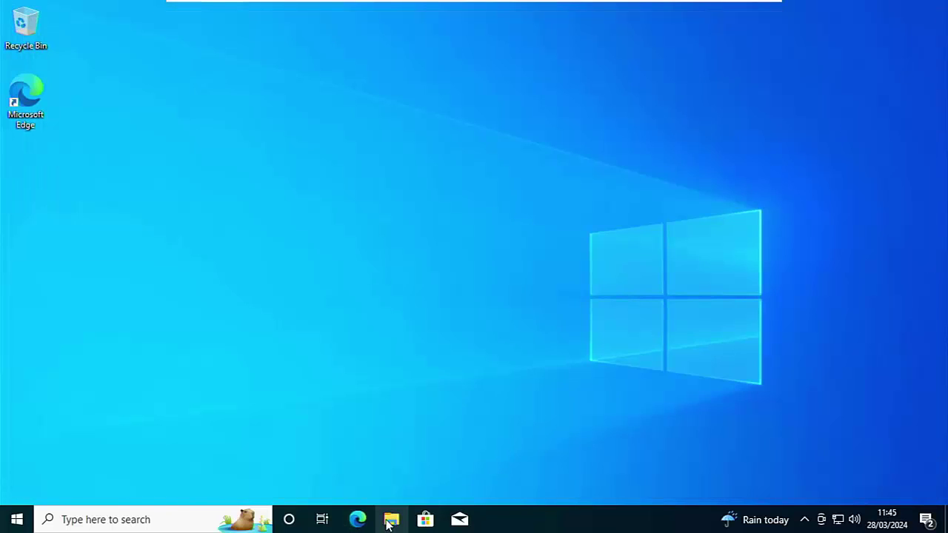
# Run 7z2301-x64 from Downloads to install 7-Zip 23.01 into C:\Program Files\7-Zip\, then close Explorer.
pyautogui.click(390, 520)
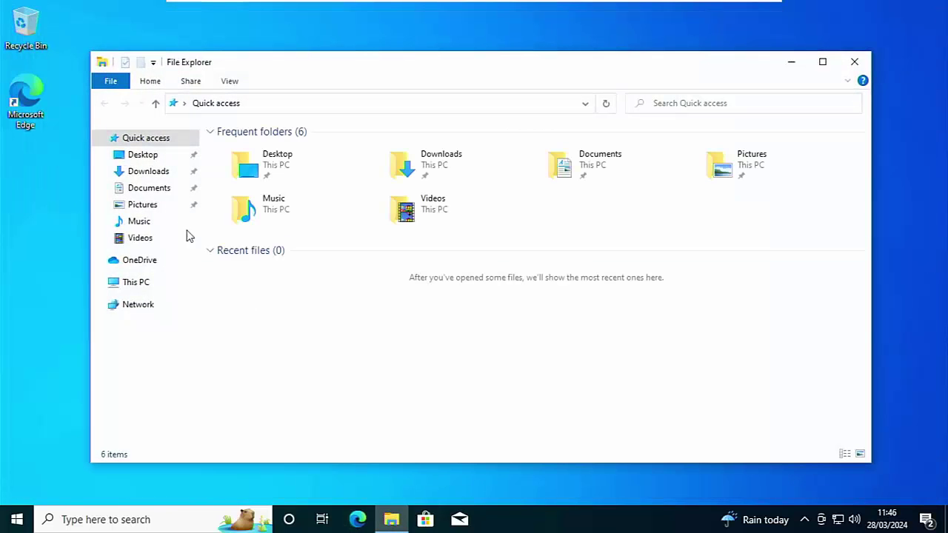
pyautogui.click(141, 173)
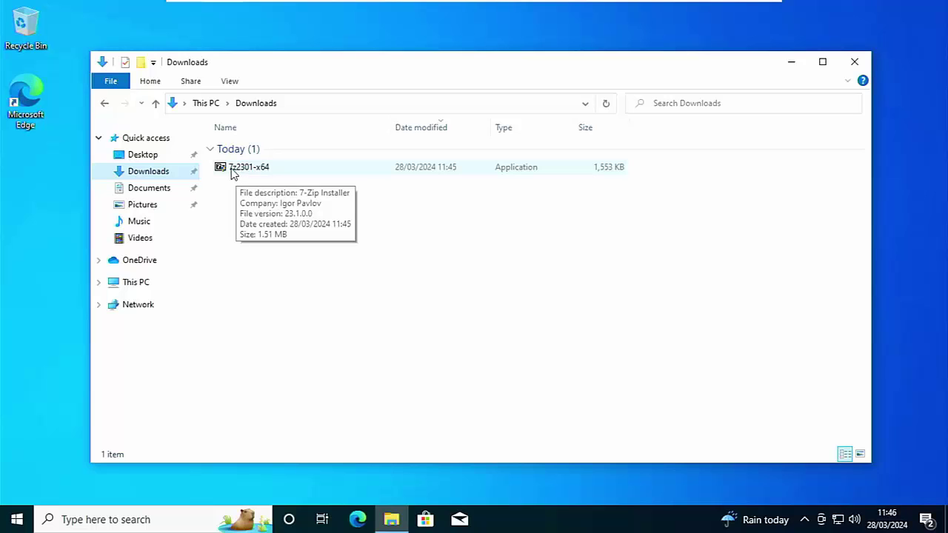
pyautogui.doubleClick(231, 172)
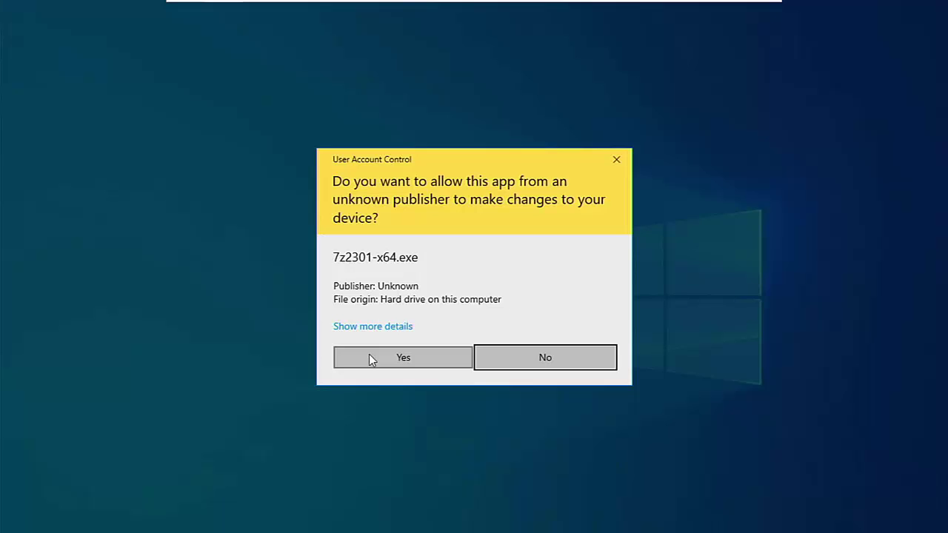
pyautogui.click(371, 357)
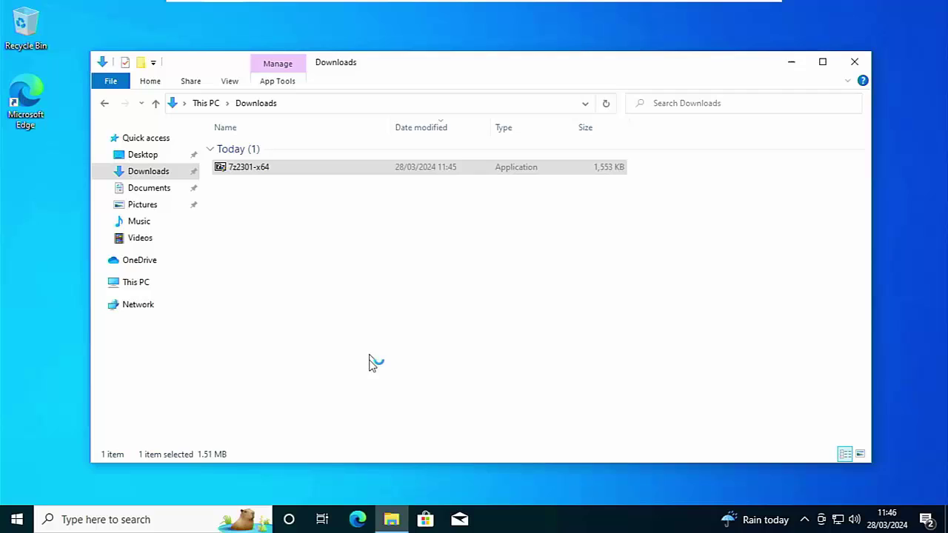
pyautogui.click(474, 303)
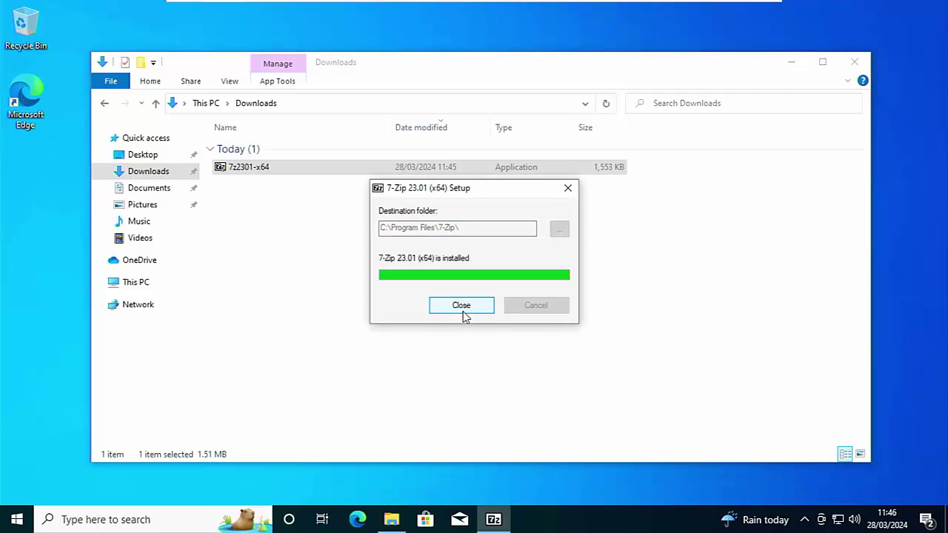
pyautogui.click(461, 306)
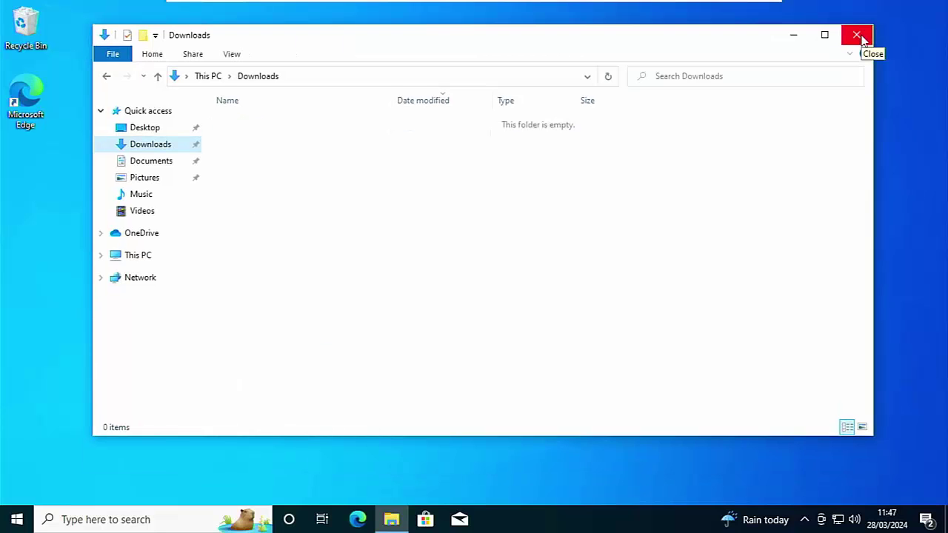
pyautogui.click(857, 36)
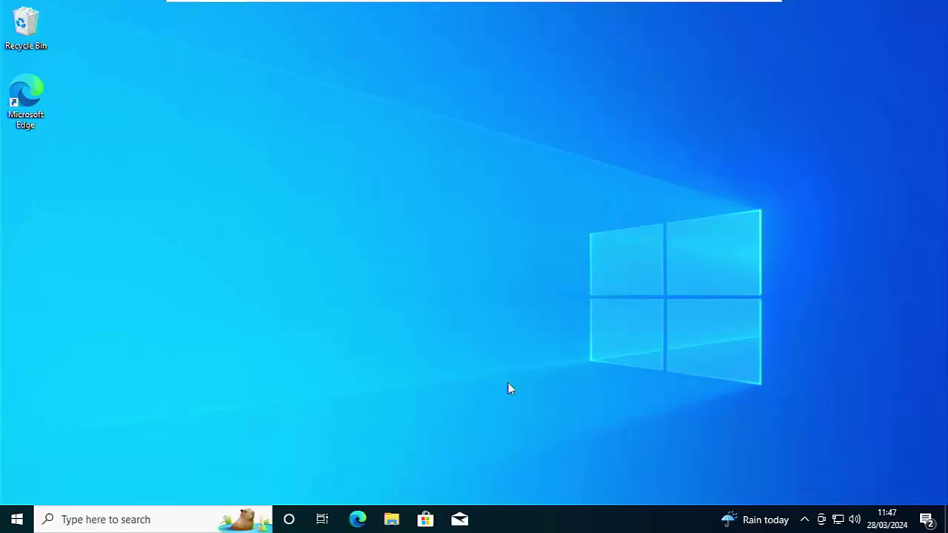
# In Pictures, select Desert smaller, Desert, IMG_0001, IMG_0003, Jellyfish and Tulips.
pyautogui.click(391, 519)
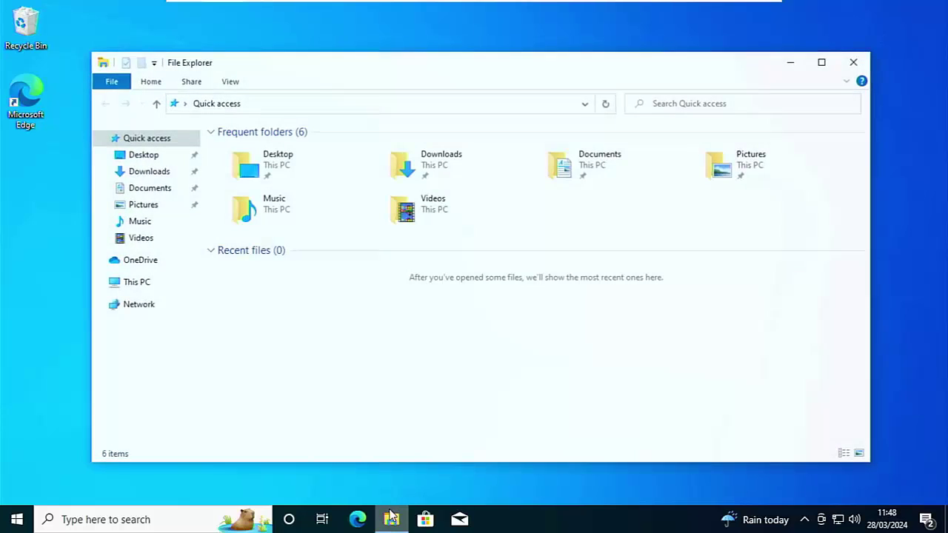
pyautogui.click(145, 205)
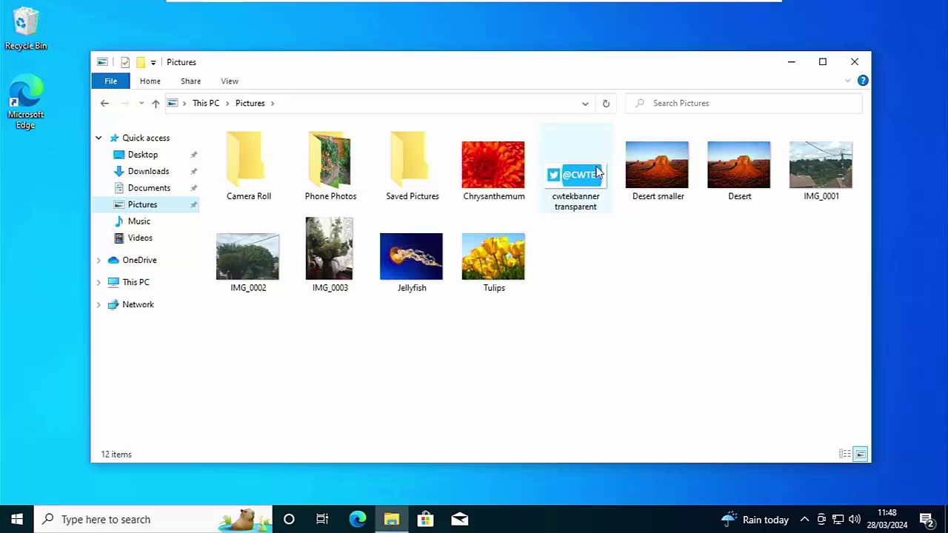
pyautogui.click(679, 180)
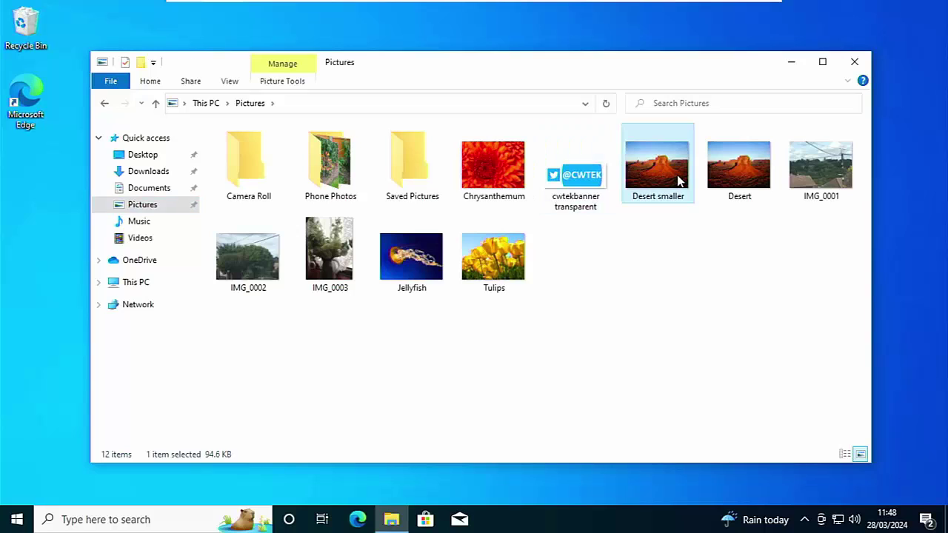
pyautogui.keyDown('ctrl'); pyautogui.click(718, 181); pyautogui.keyUp('ctrl')
pyautogui.keyDown('ctrl'); pyautogui.click(798, 166); pyautogui.keyUp('ctrl')
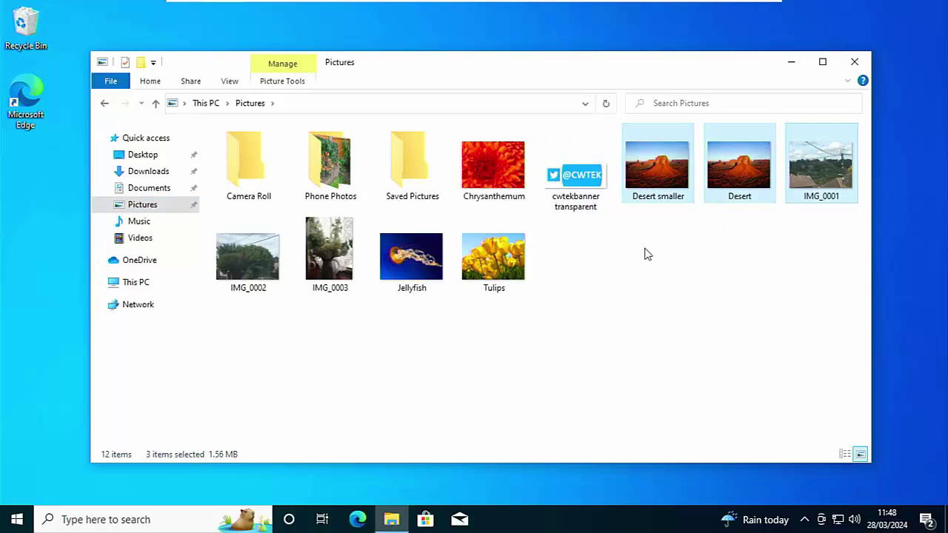
pyautogui.keyDown('ctrl'); pyautogui.click(342, 260); pyautogui.keyUp('ctrl')
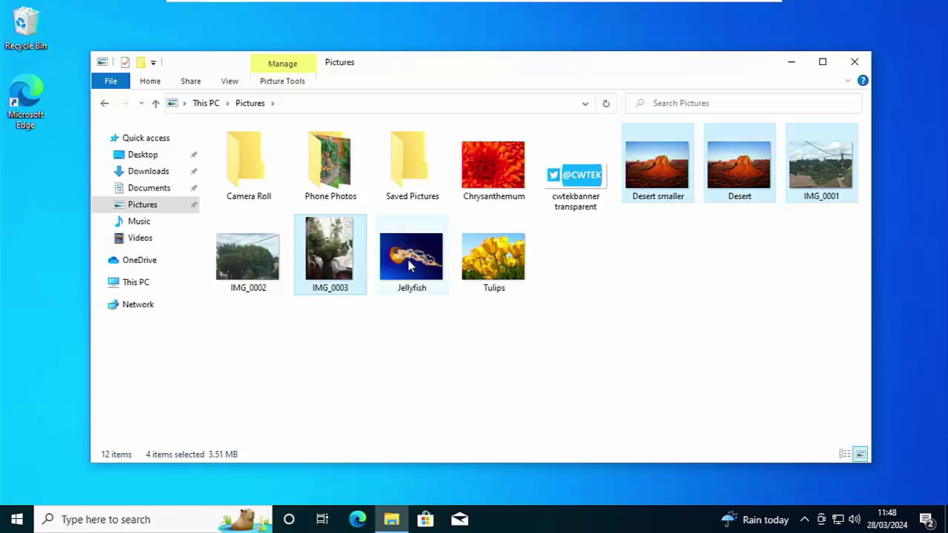
pyautogui.keyDown('ctrl'); pyautogui.click(410, 262); pyautogui.keyUp('ctrl')
pyautogui.keyDown('ctrl'); pyautogui.click(506, 265); pyautogui.keyUp('ctrl')
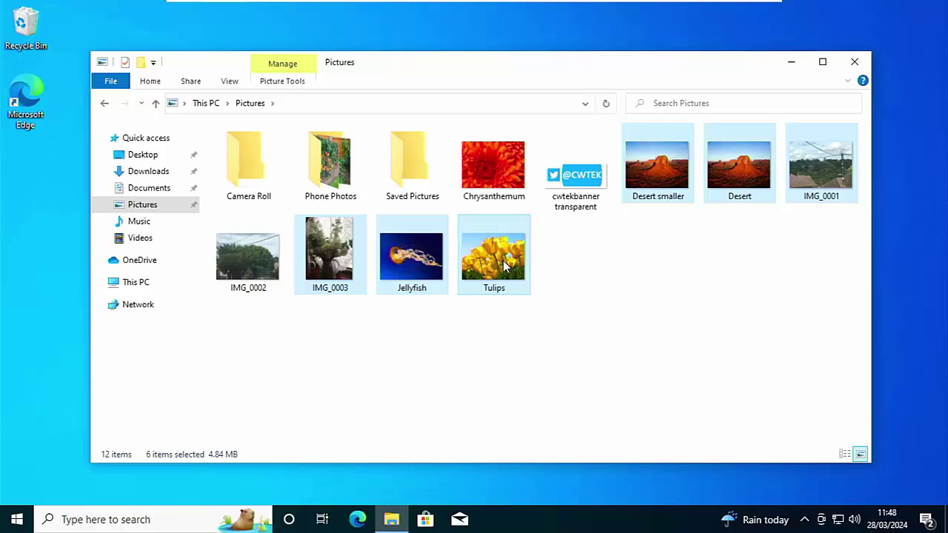
# Open 7-Zip's Add to archive settings for the selected photos.
pyautogui.rightClick(503, 265)
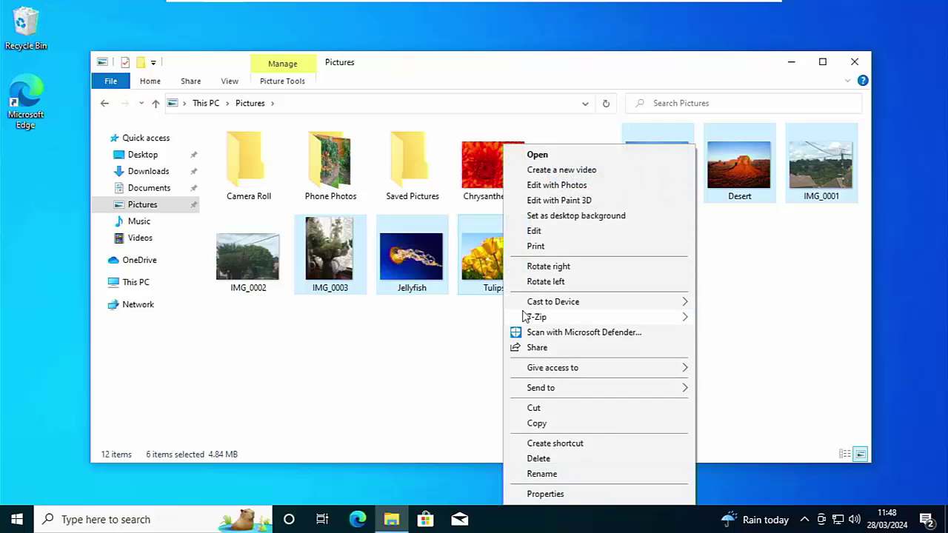
pyautogui.moveTo(524, 316)
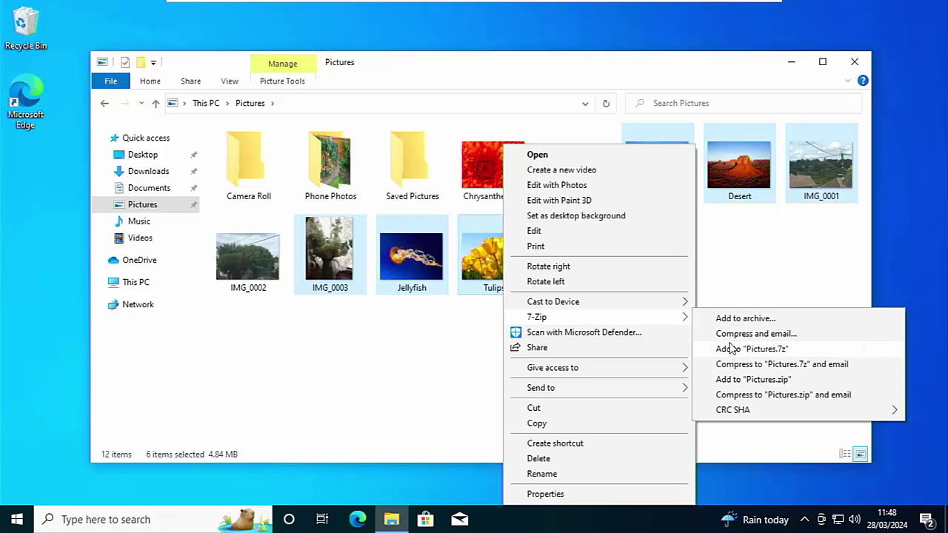
pyautogui.click(731, 319)
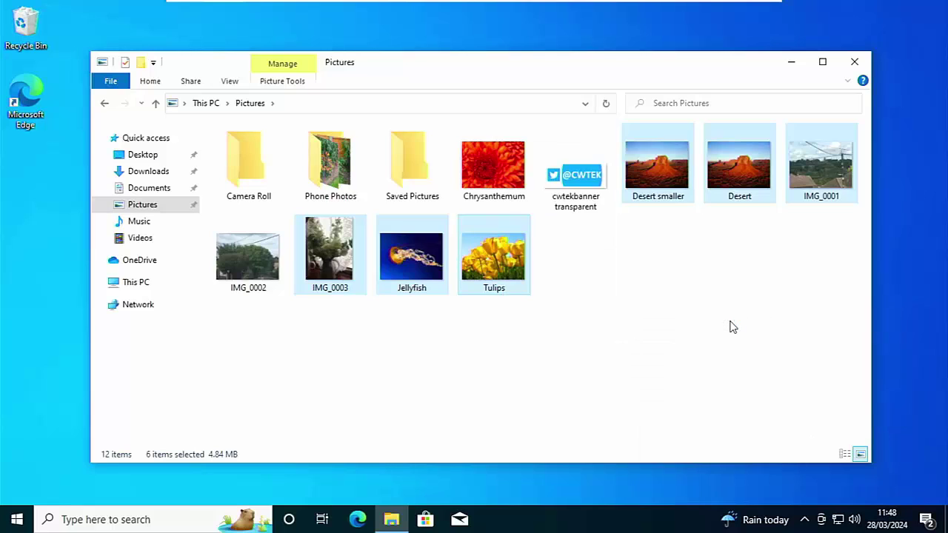
# Create Pictures.zip from the six photos using the zip archive format.
pyautogui.click(323, 95)
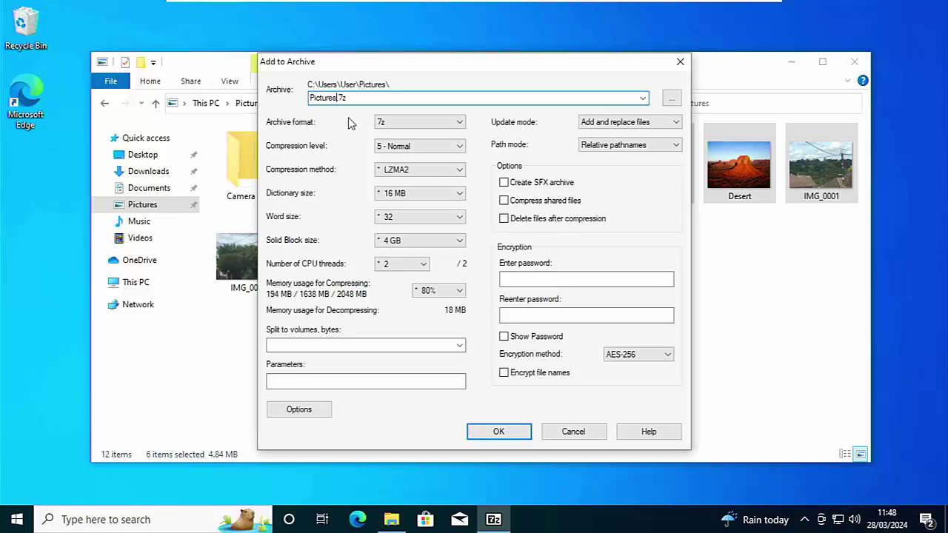
pyautogui.click(404, 125)
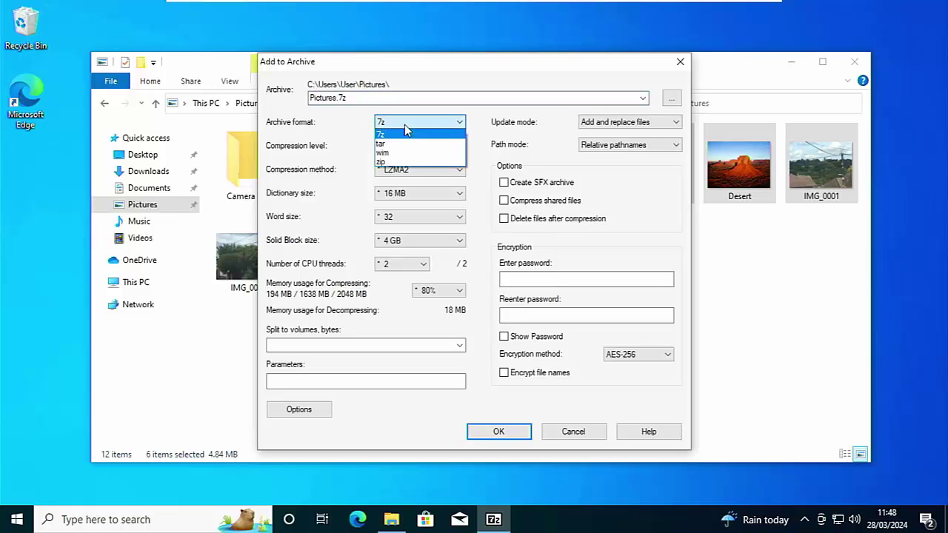
pyautogui.click(404, 161)
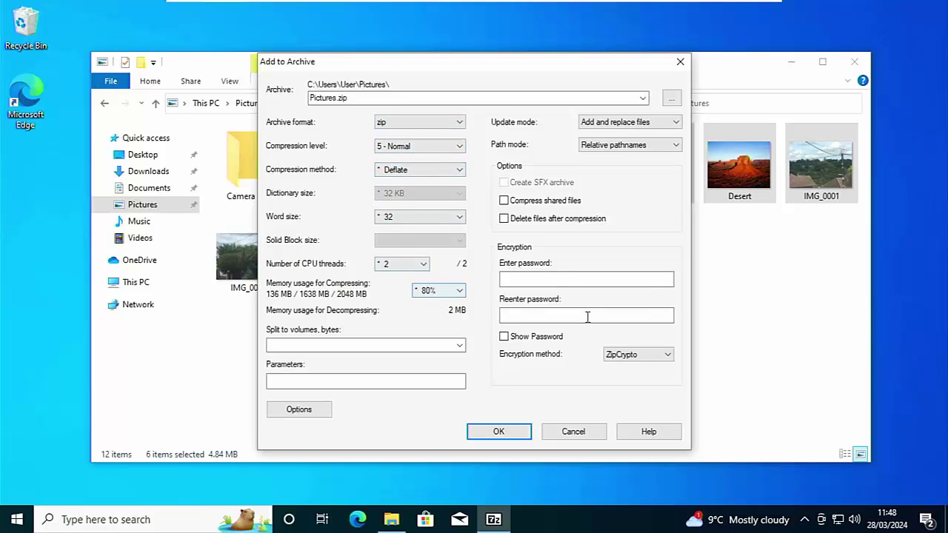
pyautogui.click(501, 432)
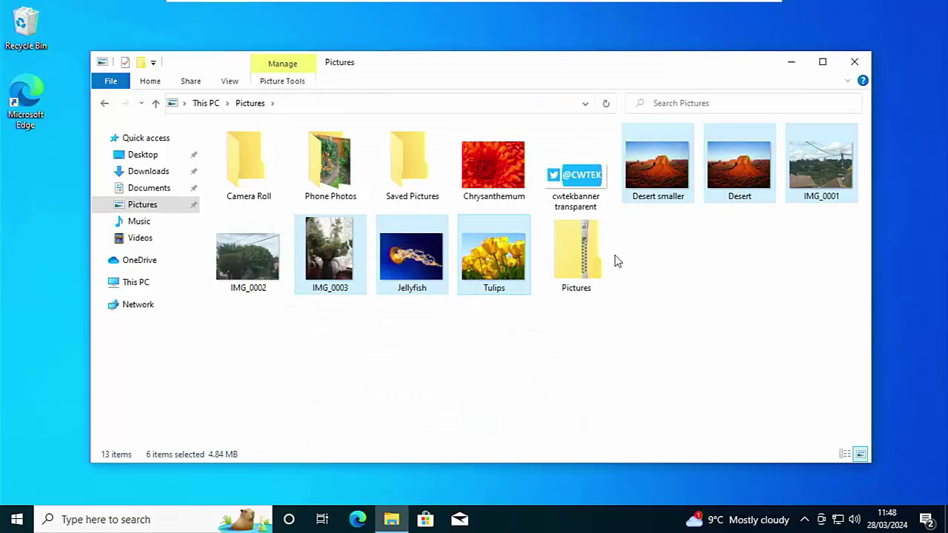
# Inspect Pictures.zip for the six JPGs, then delete it from Pictures.
pyautogui.doubleClick(581, 241)
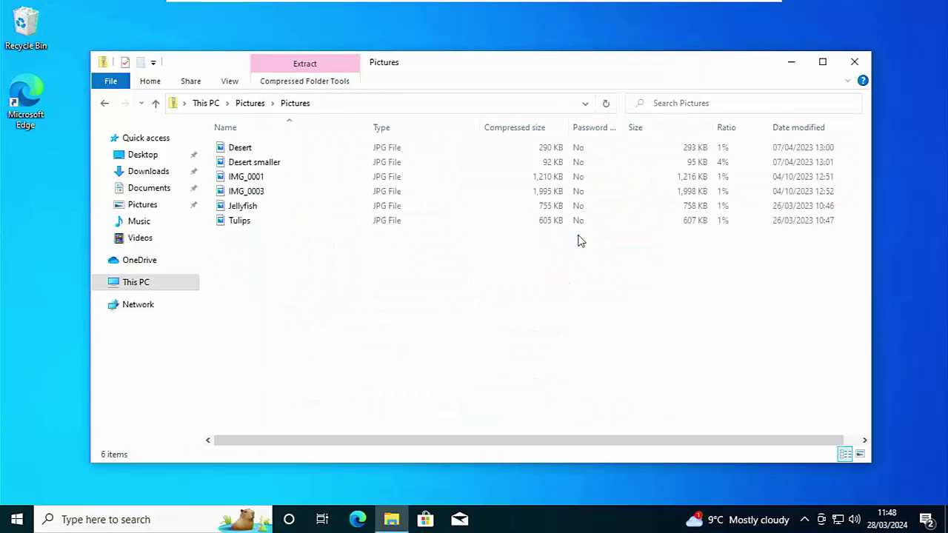
pyautogui.click(260, 106)
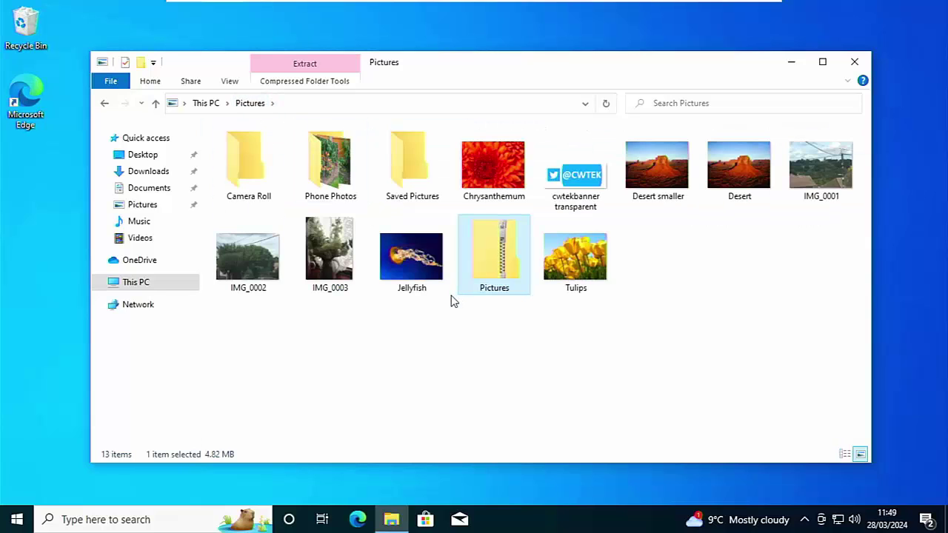
pyautogui.press('Delete')
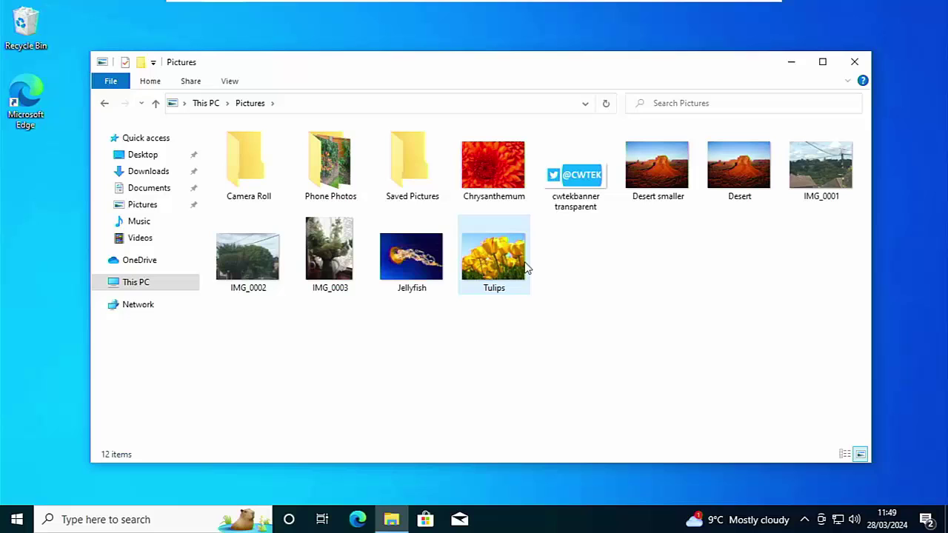
# Archive the Phone Photos folder with 7-Zip as Phone Photos.zip and open the new zip.
pyautogui.click(333, 187)
pyautogui.rightClick(334, 186)
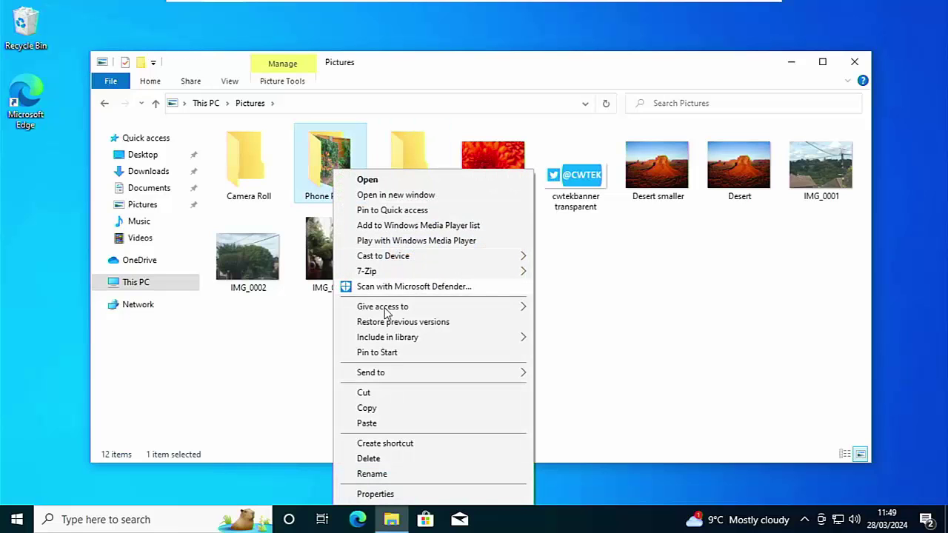
pyautogui.moveTo(367, 271)
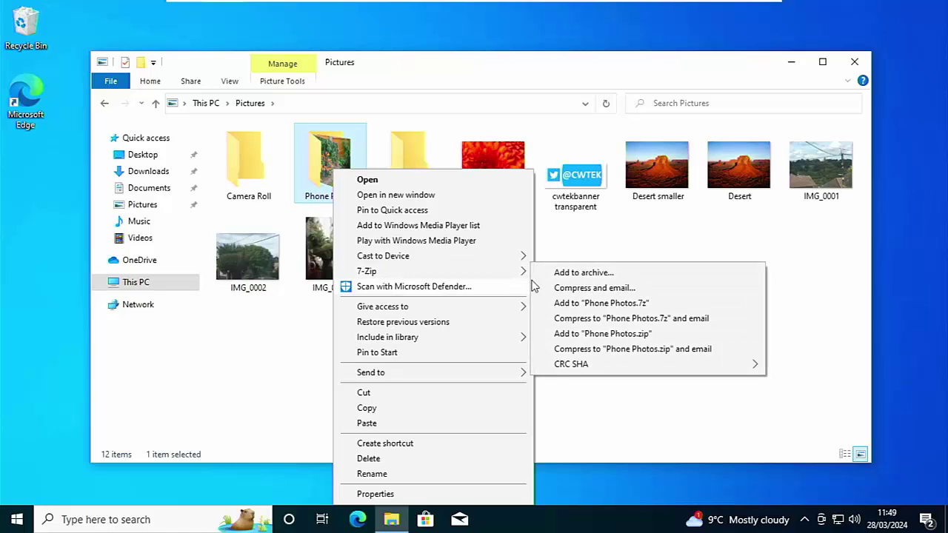
pyautogui.click(585, 273)
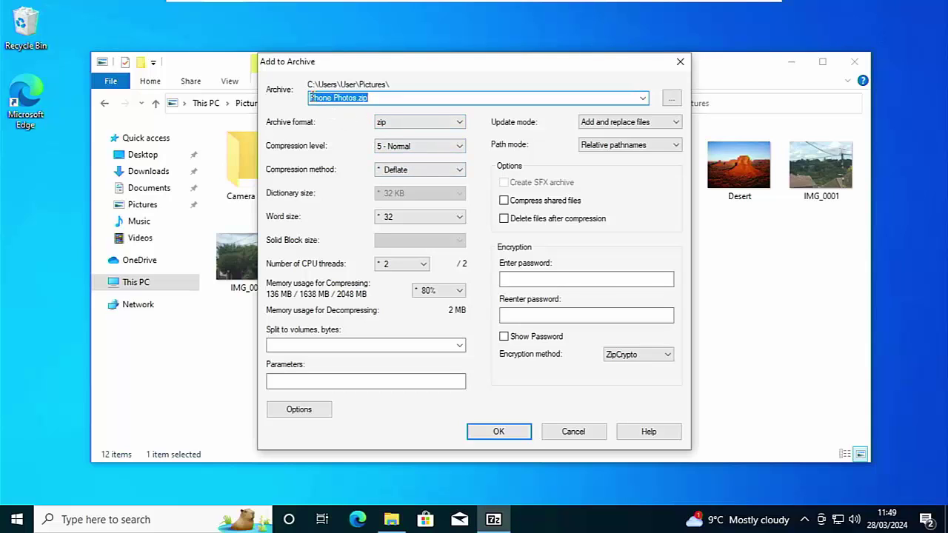
pyautogui.click(320, 100)
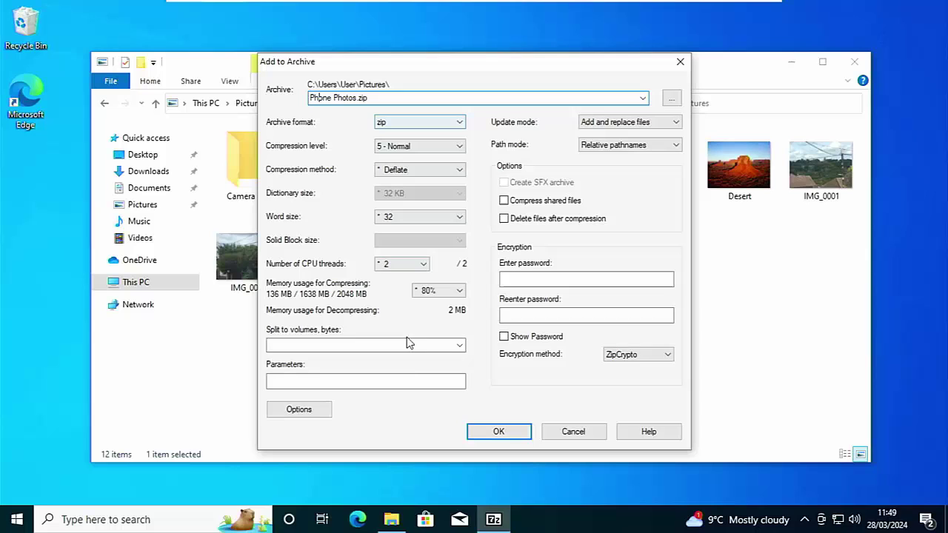
pyautogui.click(498, 432)
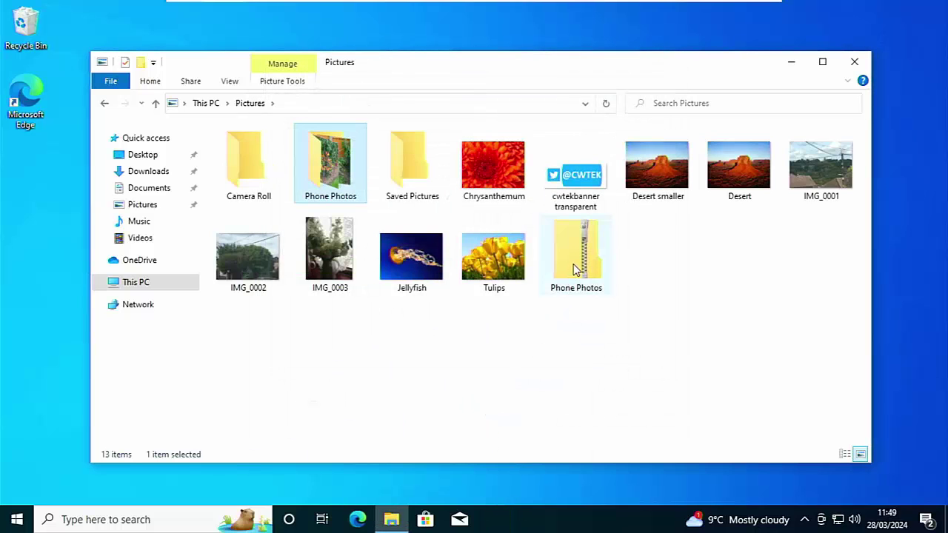
pyautogui.doubleClick(572, 270)
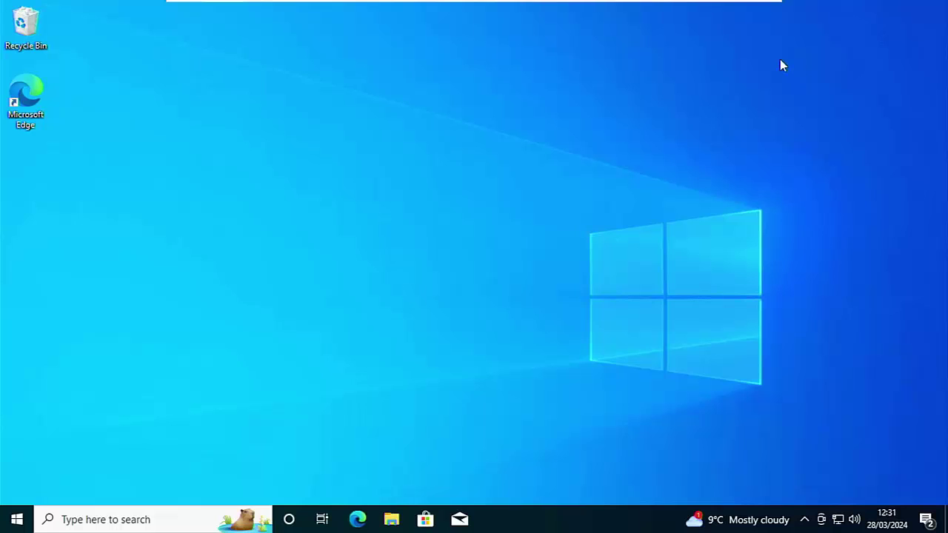
# In Pictures, select Desert smaller, Desert, IMG_0001, IMG_0002, IMG_0003, Jellyfish and Tulips.
pyautogui.click(387, 520)
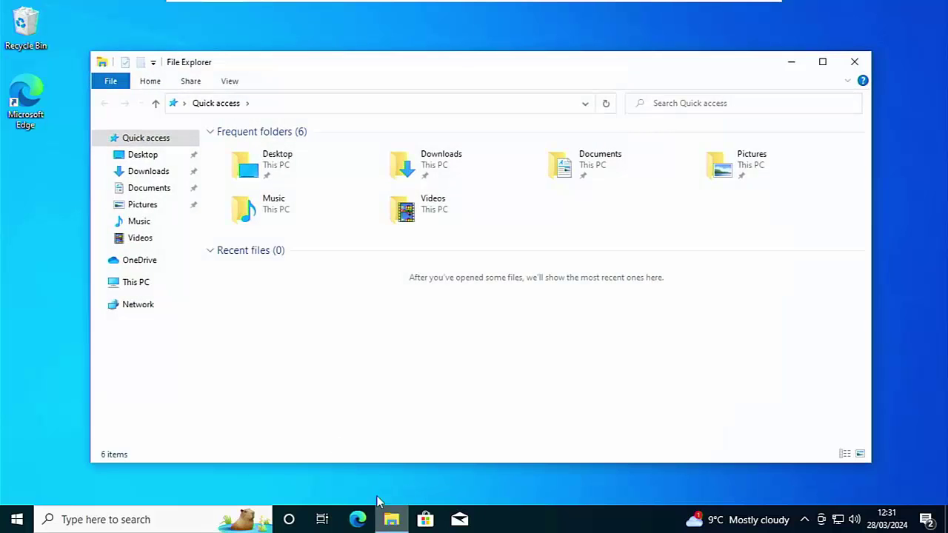
pyautogui.click(142, 206)
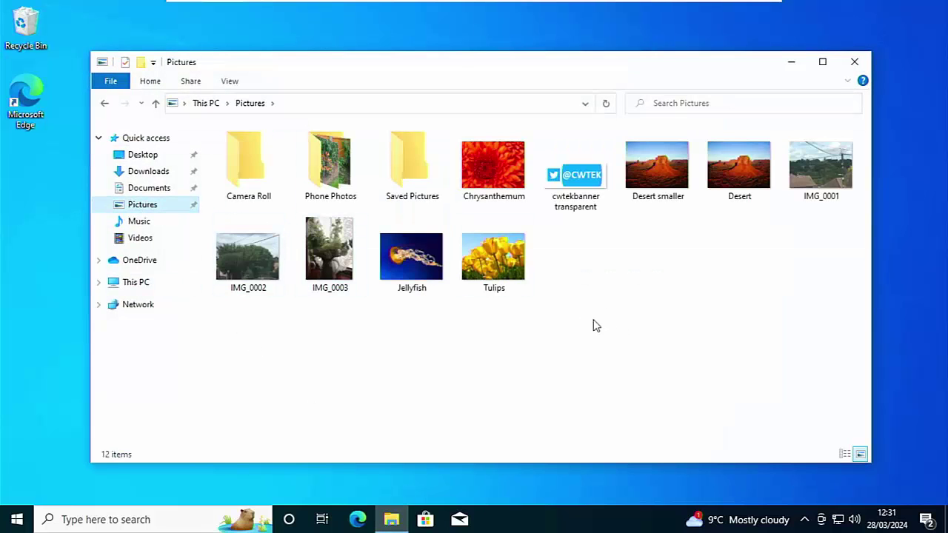
pyautogui.click(659, 185)
pyautogui.keyDown('ctrl'); pyautogui.click(733, 181); pyautogui.keyUp('ctrl')
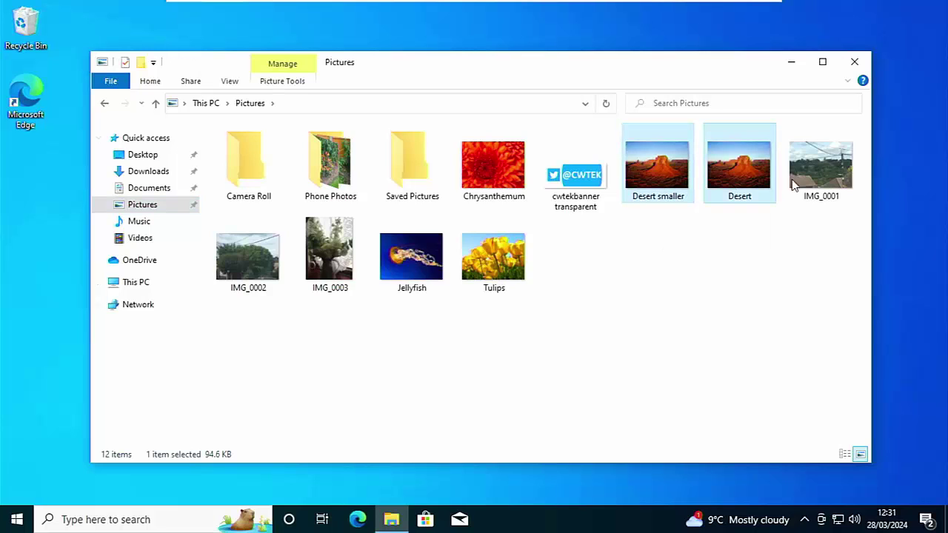
pyautogui.keyDown('ctrl'); pyautogui.click(821, 170); pyautogui.keyUp('ctrl')
pyautogui.keyDown('ctrl'); pyautogui.click(248, 256); pyautogui.keyUp('ctrl')
pyautogui.keyDown('ctrl'); pyautogui.click(319, 250); pyautogui.keyUp('ctrl')
pyautogui.keyDown('ctrl'); pyautogui.click(392, 265); pyautogui.keyUp('ctrl')
pyautogui.keyDown('ctrl'); pyautogui.click(498, 268); pyautogui.keyUp('ctrl')
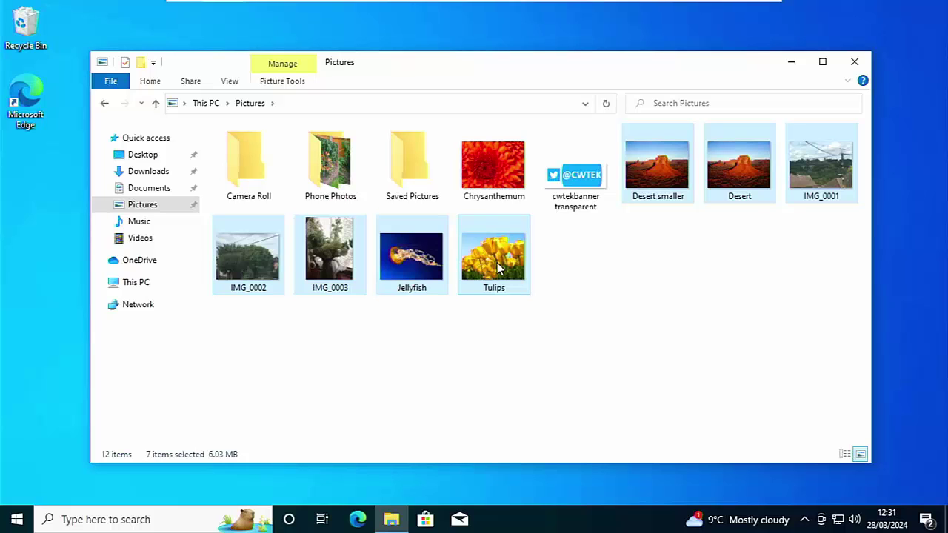
# Open 7-Zip's Add to archive settings for the seven selected photos.
pyautogui.rightClick(497, 268)
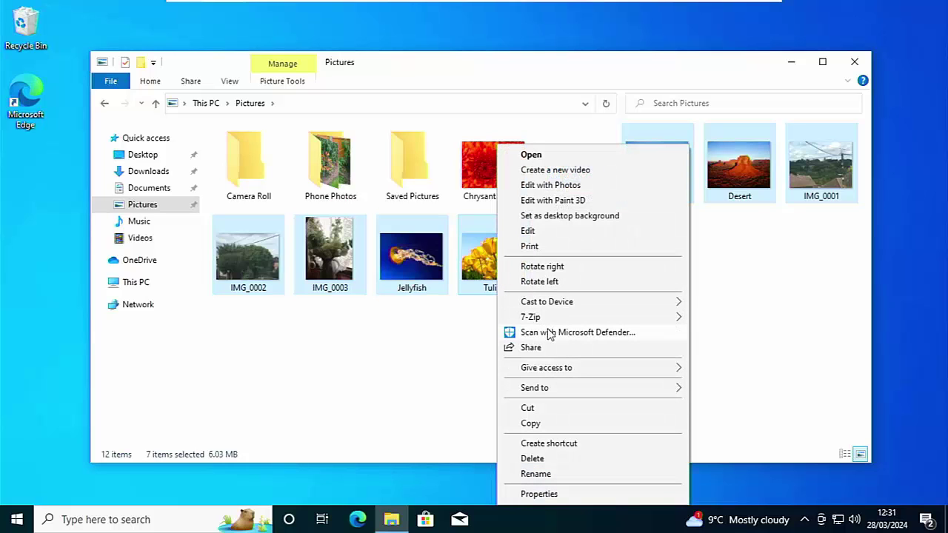
pyautogui.moveTo(655, 319)
pyautogui.click(721, 324)
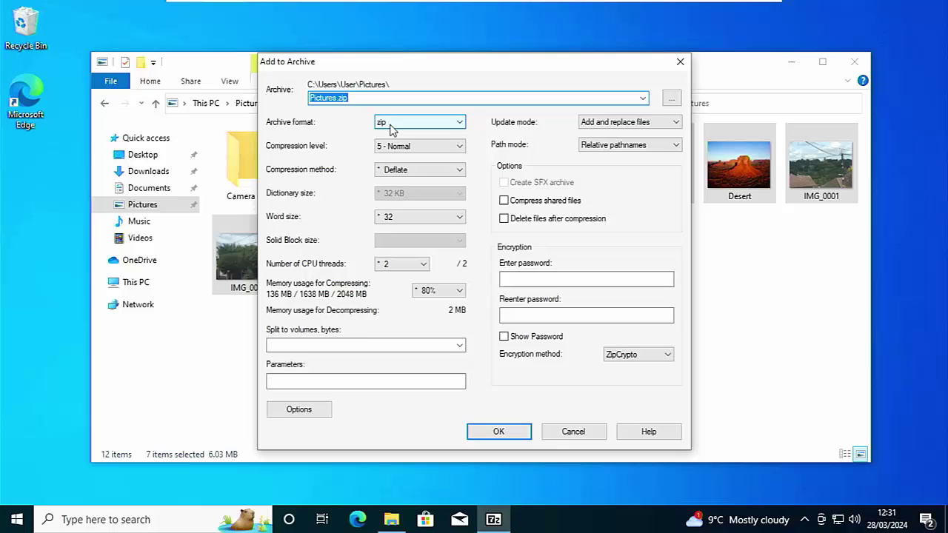
# Enter the archive password and re-enter it to confirm.
pyautogui.click(532, 279)
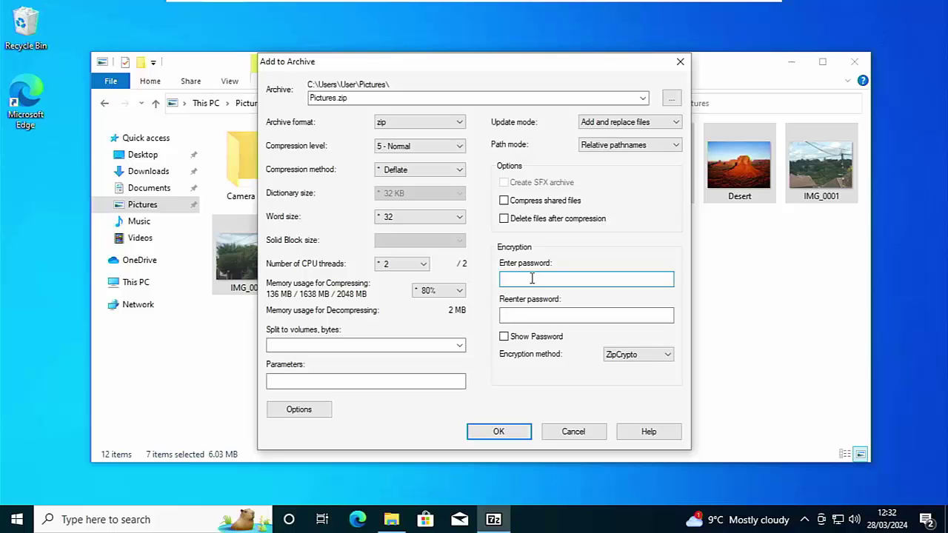
pyautogui.write('****')
pyautogui.press('Tab')
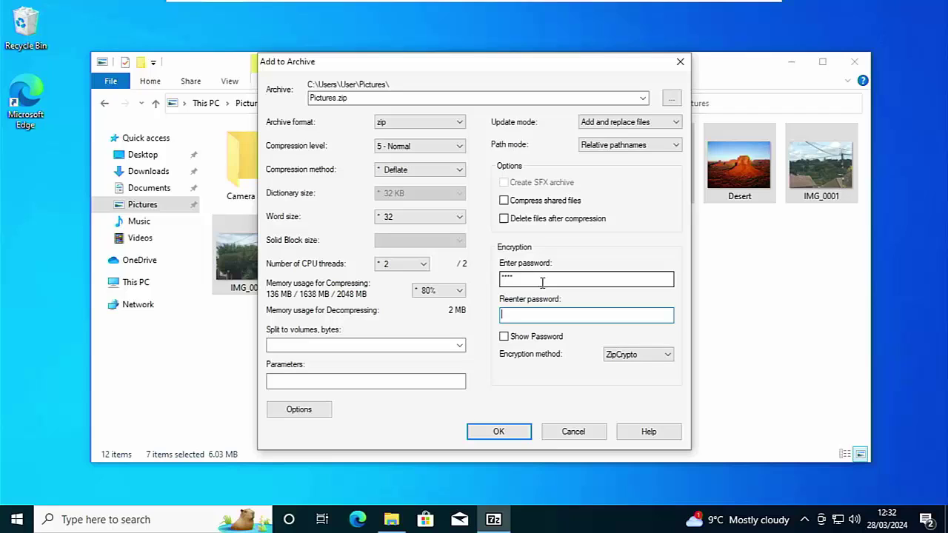
pyautogui.write('****')
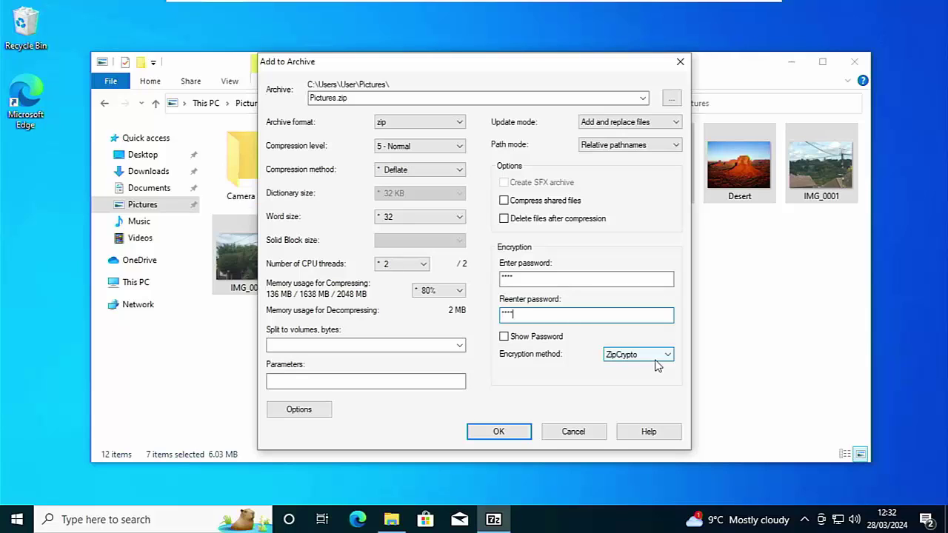
# Keep ZipCrypto as the encryption method and review the Pictures.zip archive name.
pyautogui.click(655, 364)
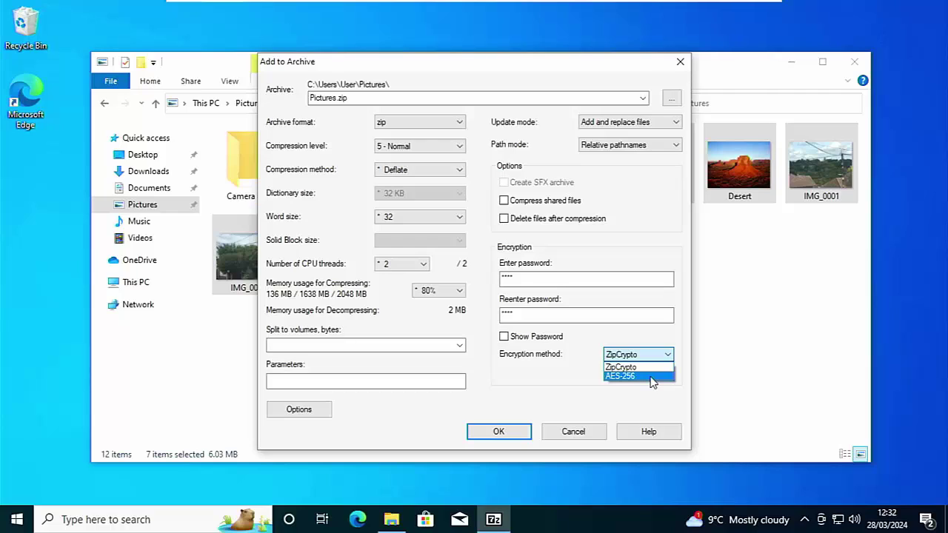
pyautogui.press('Escape')
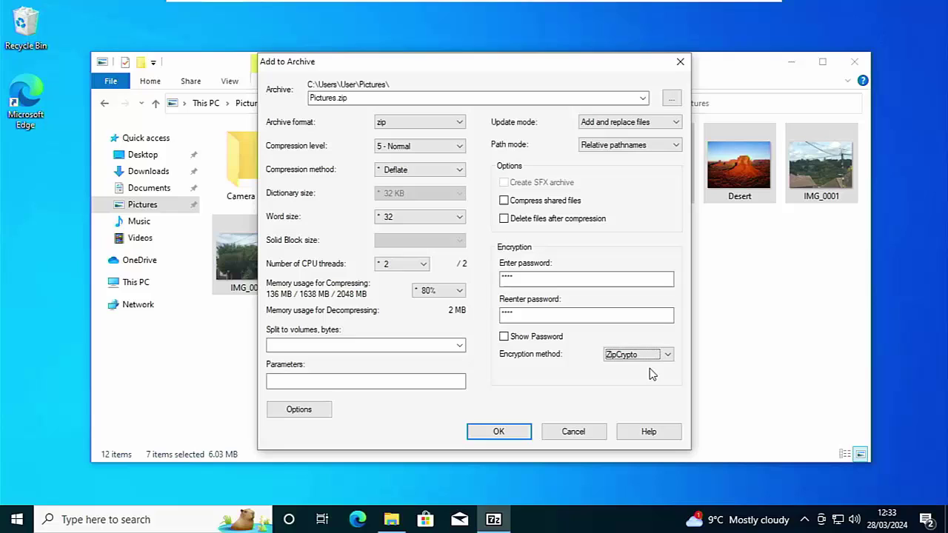
pyautogui.click(321, 97)
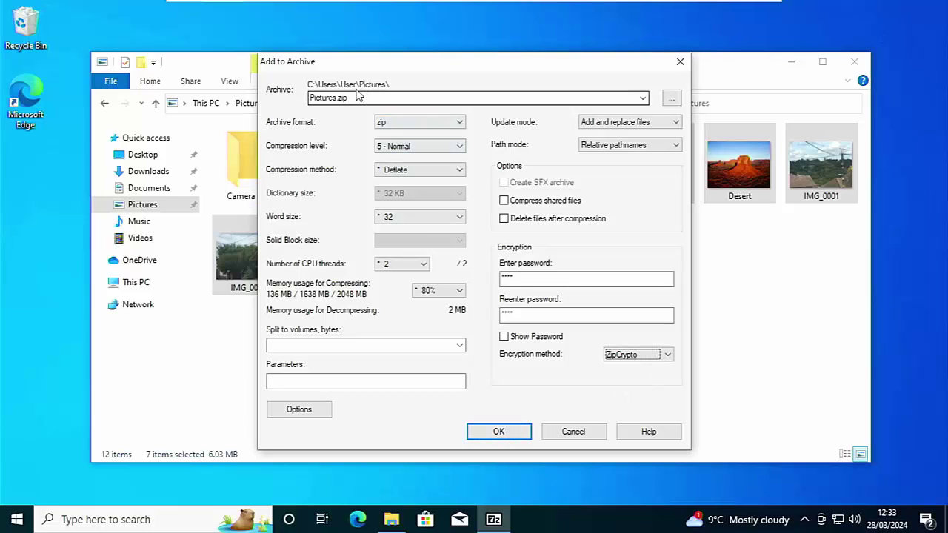
pyautogui.doubleClick(322, 97)
pyautogui.click(334, 99)
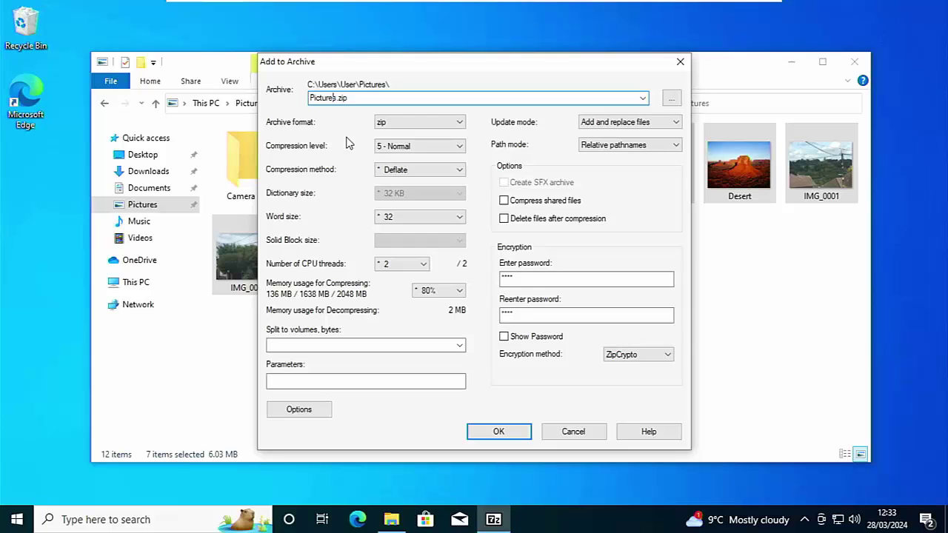
# Create the encrypted Pictures.zip and verify its Desert photo demands a password.
pyautogui.click(490, 431)
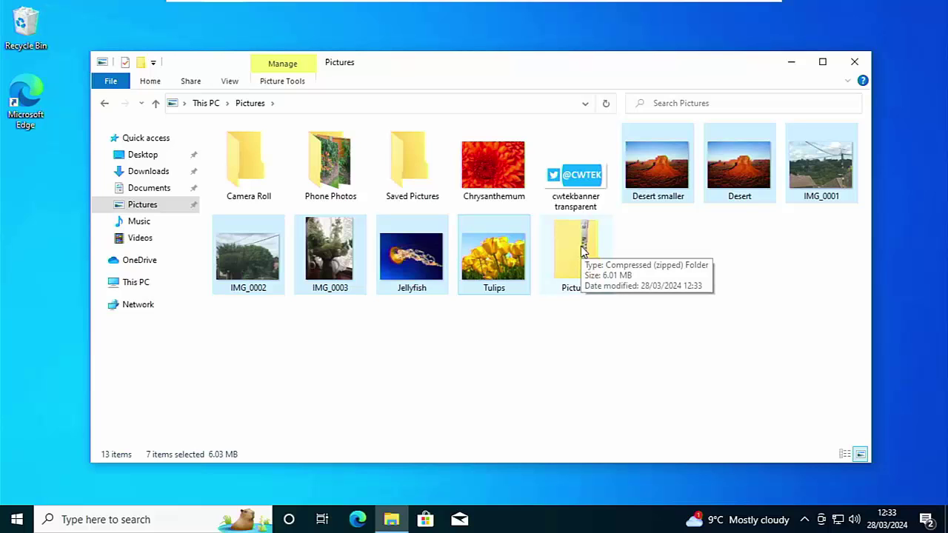
pyautogui.doubleClick(581, 252)
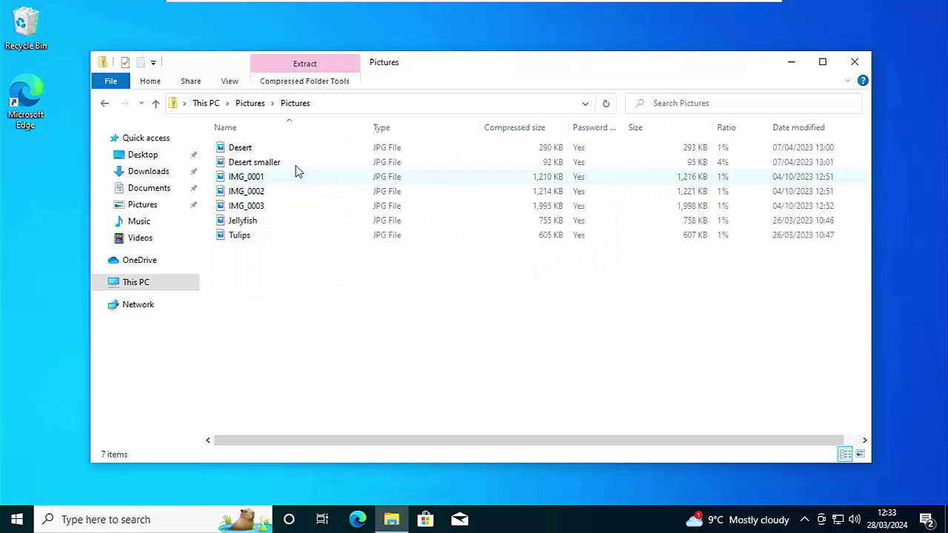
pyautogui.doubleClick(245, 149)
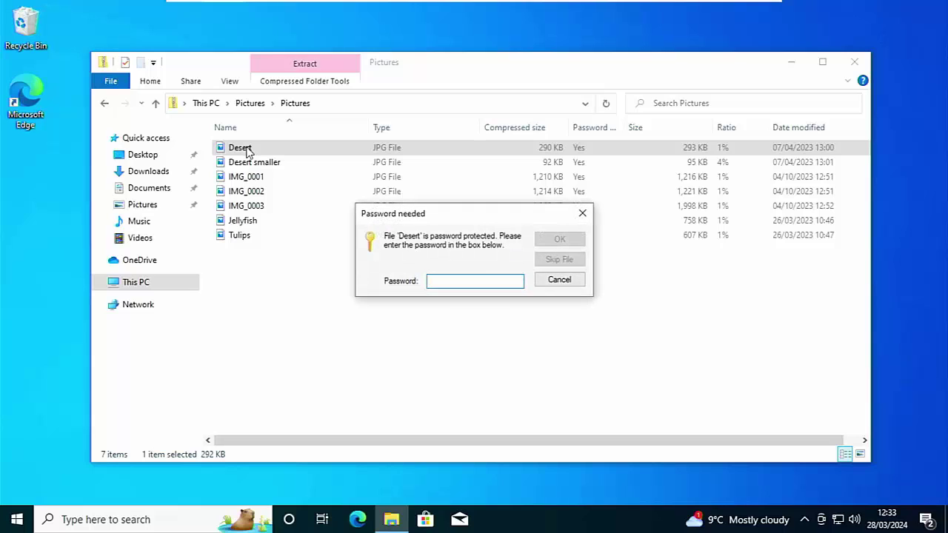
pyautogui.click(571, 284)
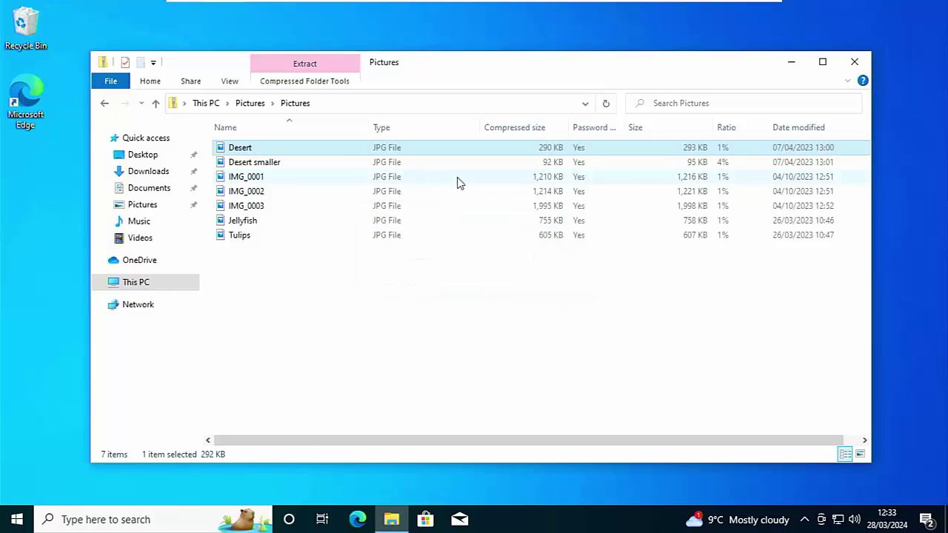
pyautogui.click(251, 104)
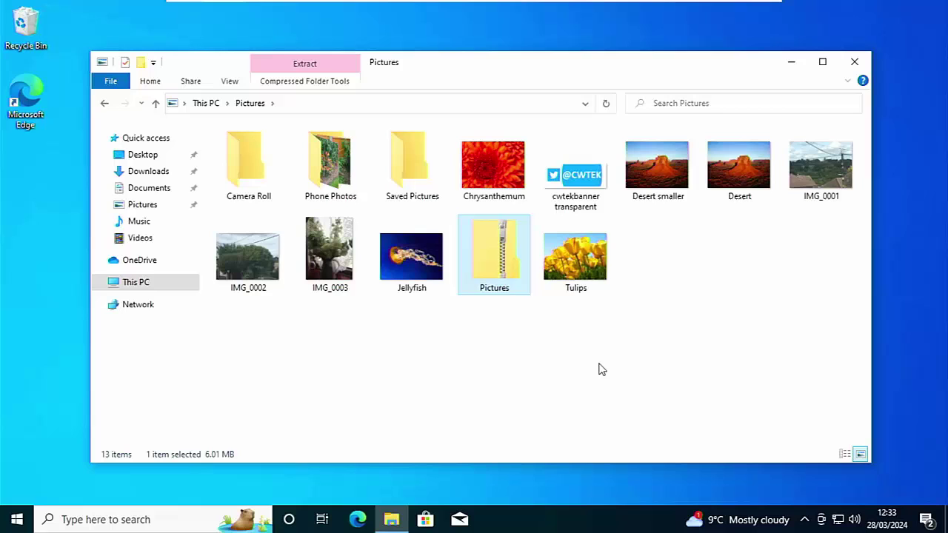
# Extract all of Pictures.zip into the suggested Pictures subfolder, supplying the archive password.
pyautogui.rightClick(500, 285)
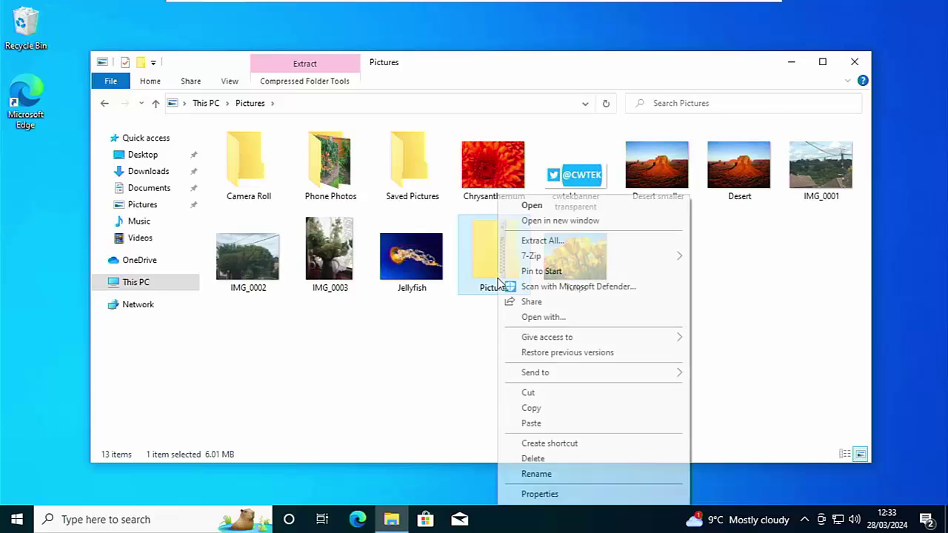
pyautogui.click(543, 242)
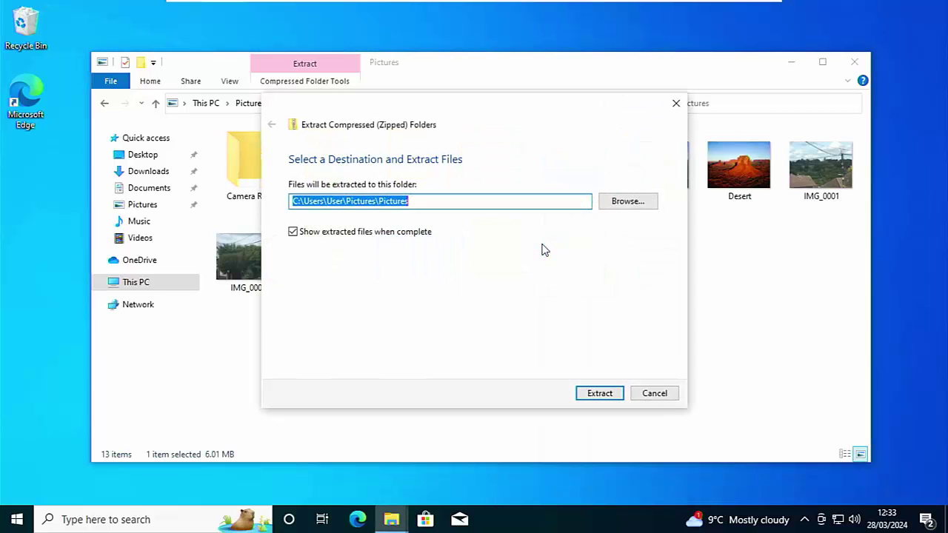
pyautogui.click(604, 396)
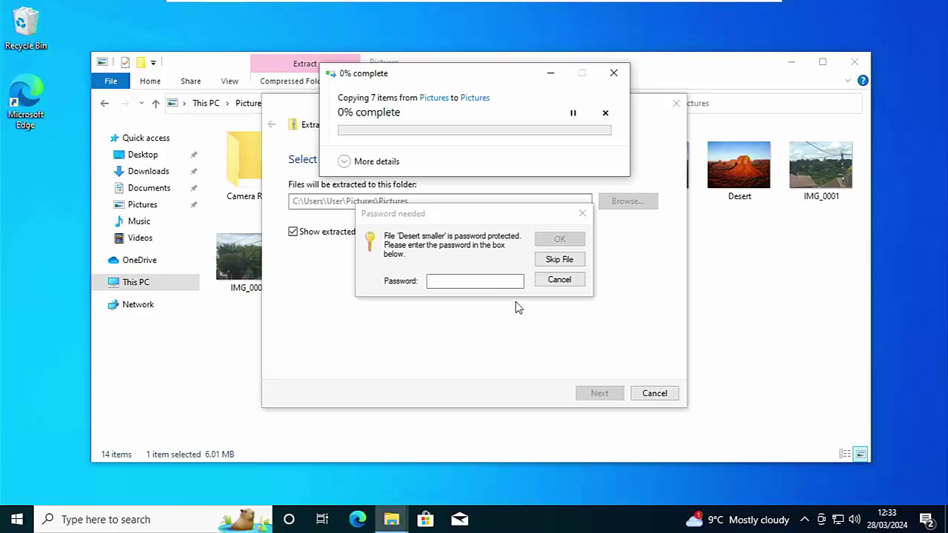
pyautogui.click(480, 281)
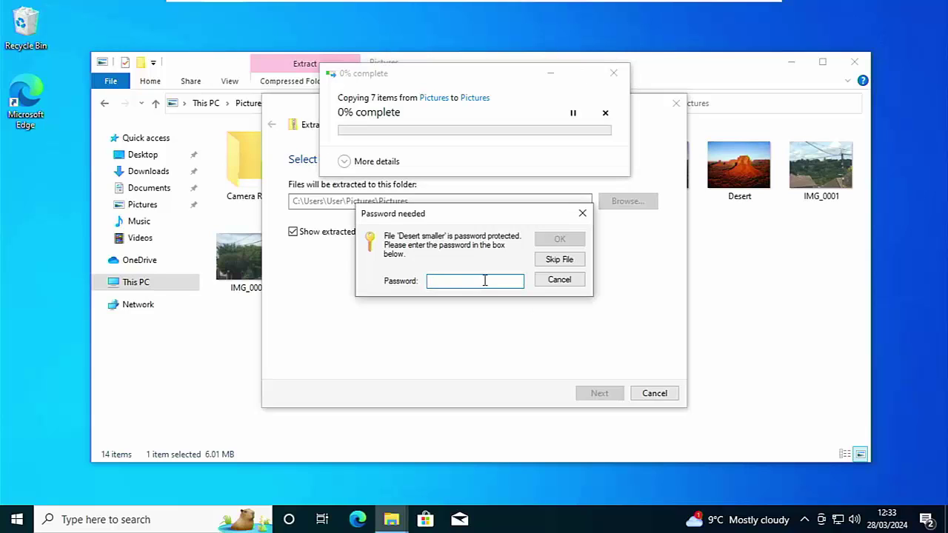
pyautogui.write('1234')
pyautogui.click(566, 240)
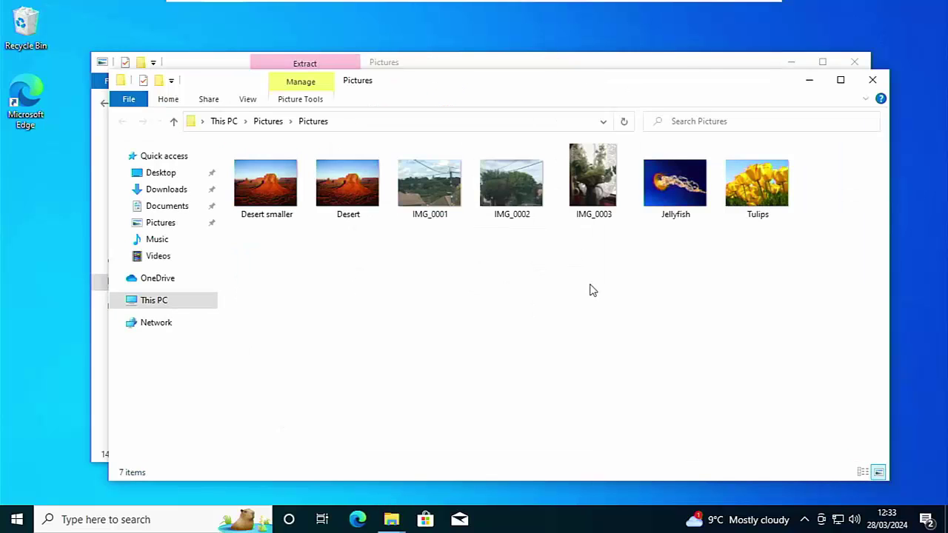